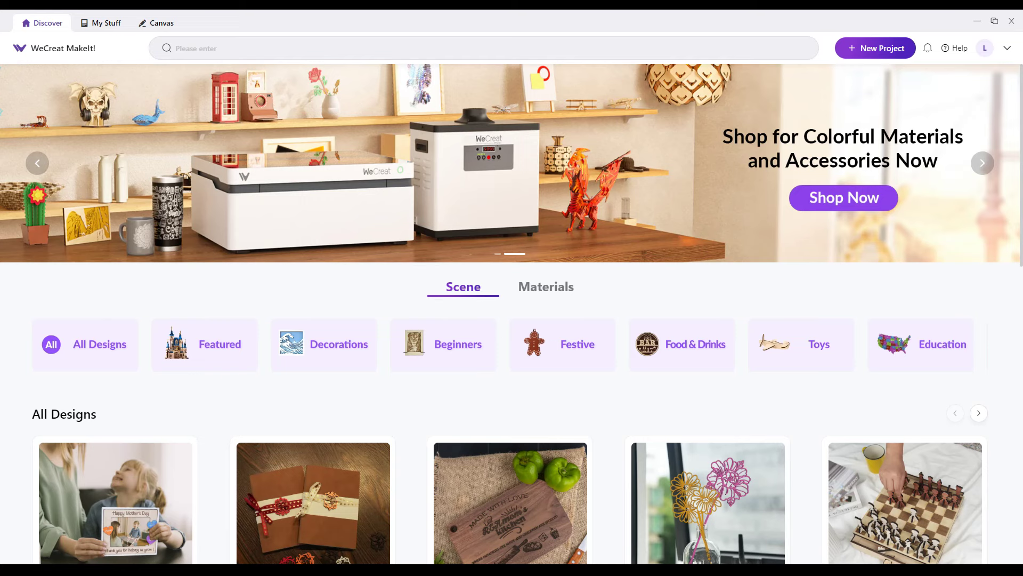
Look over the designs on the home page and open the blank design canvas
{"action": "mouse_move", "coordinate": [115, 522]}
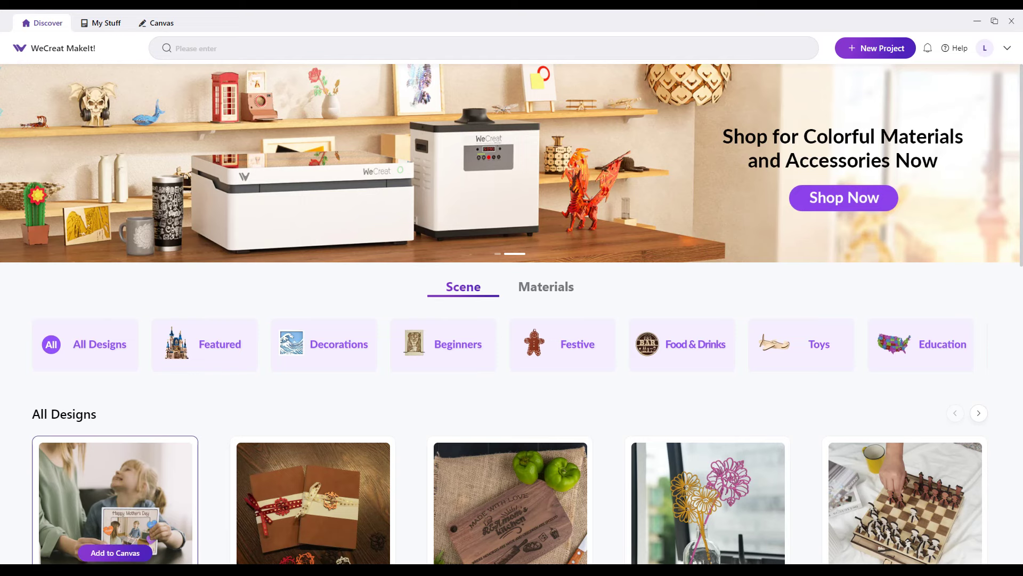
{"action": "scroll", "coordinate": [512, 314], "scroll_direction": "down", "scroll_amount": 2}
{"action": "scroll", "coordinate": [512, 315], "scroll_direction": "up", "scroll_amount": 2}
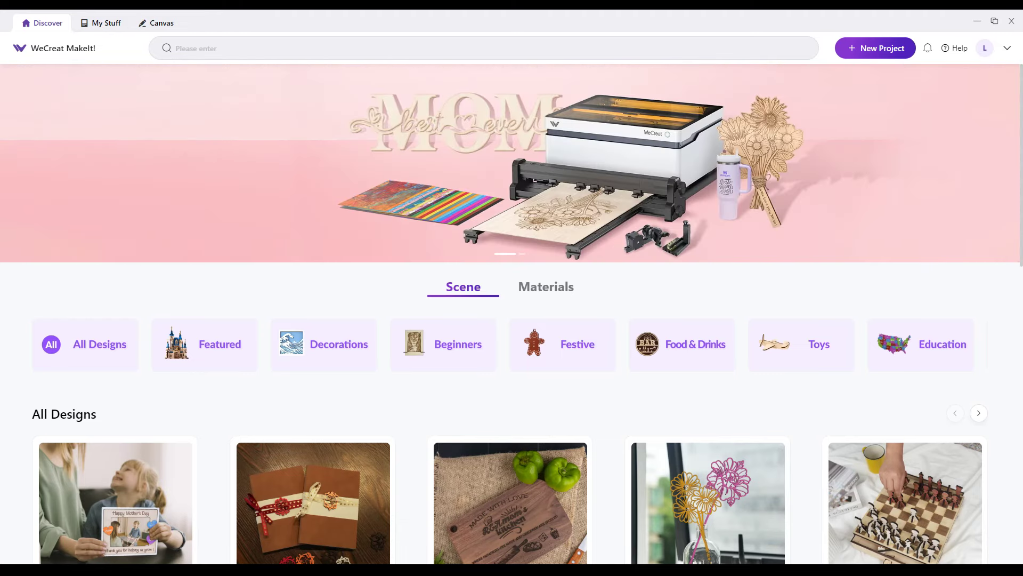
{"action": "left_click", "coordinate": [161, 25]}
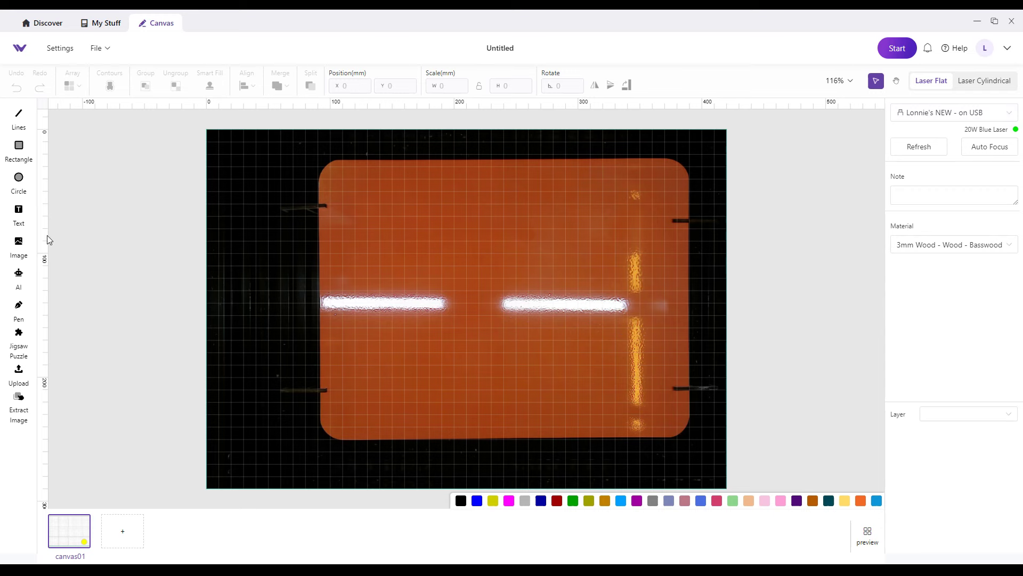
Add a text object reading "This is a test." on the upper half of the material, replacing the default Hello
{"action": "left_click", "coordinate": [19, 213]}
{"action": "left_click", "coordinate": [400, 241]}
{"action": "double_click", "coordinate": [419, 249]}
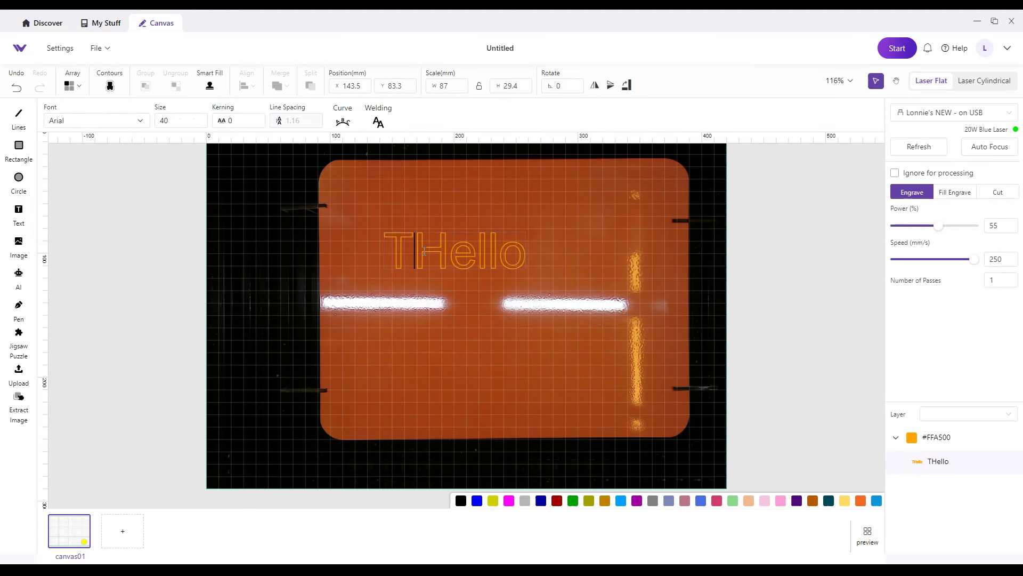
{"action": "type", "text": "T"}
{"action": "type", "text": "his is"}
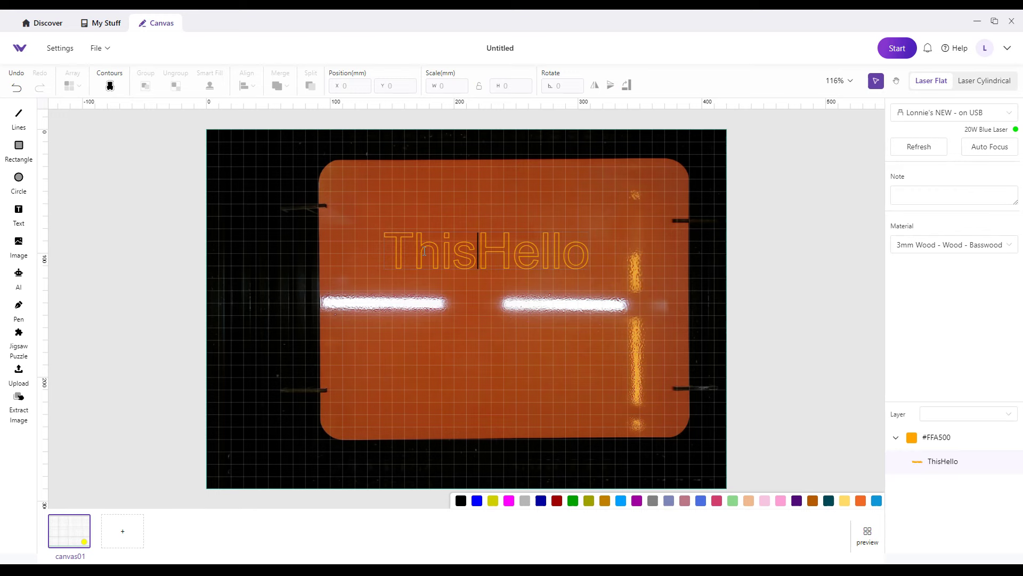
{"action": "type", "text": " a test"}
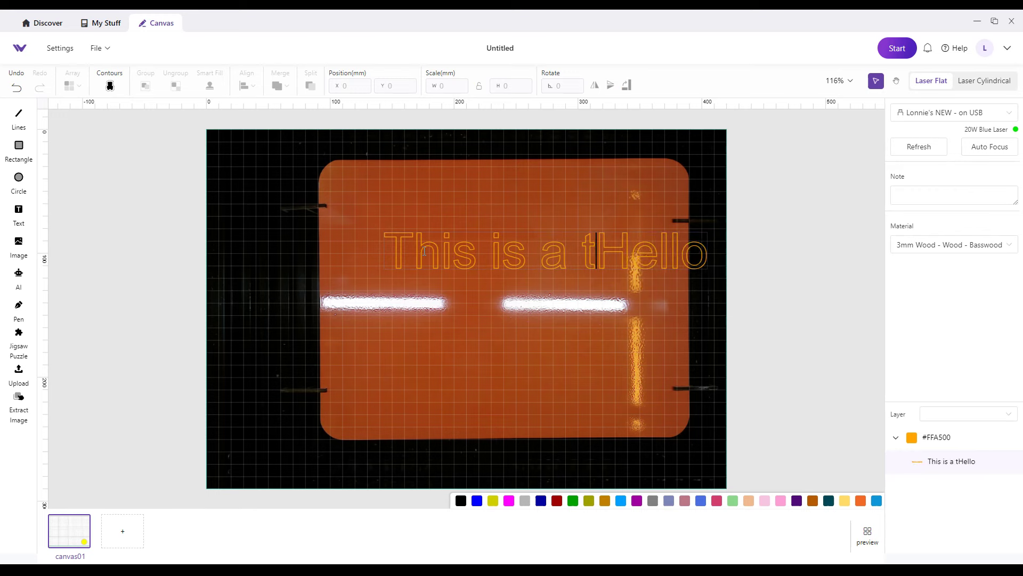
{"action": "key", "text": "Delete"}
{"action": "key", "text": "Delete"}
{"action": "key", "text": "Delete"}
{"action": "key", "text": "Delete"}
{"action": "key", "text": "Delete"}
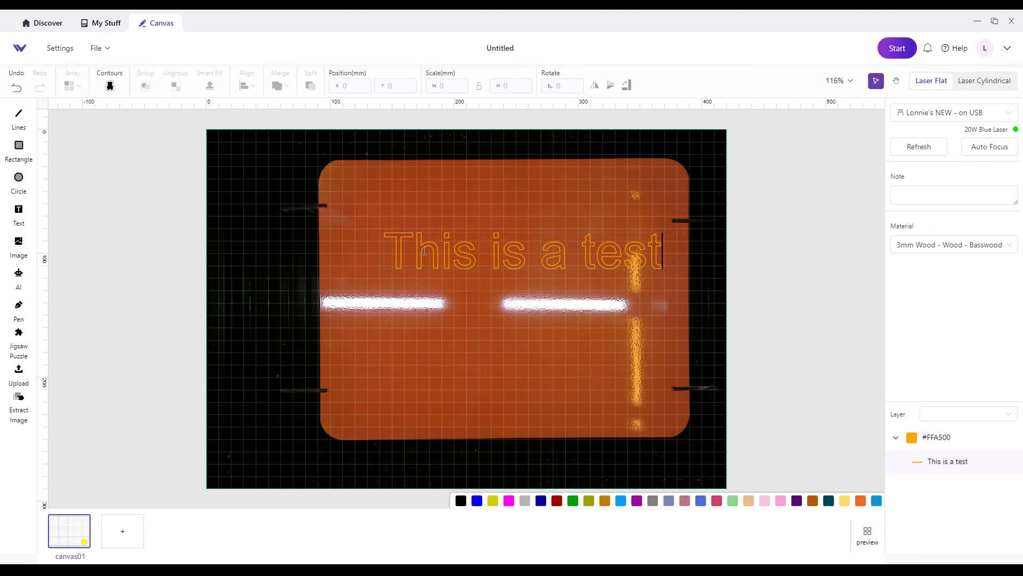
{"action": "type", "text": "."}
Set the "This is a test." text to Fill Engrave and assign it the blue #0000ff layer colour
{"action": "left_click", "coordinate": [402, 245]}
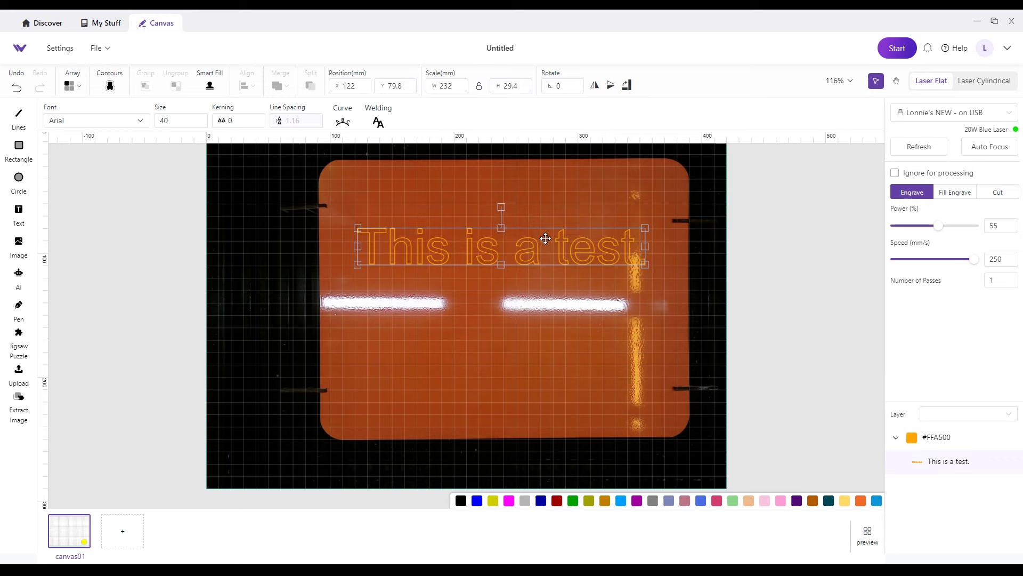
{"action": "left_click", "coordinate": [945, 196]}
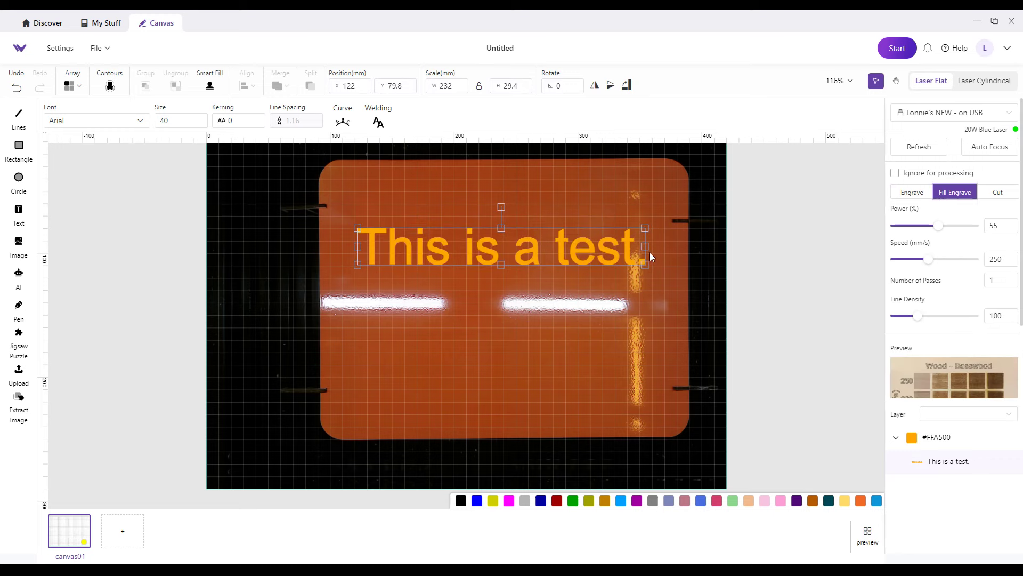
{"action": "left_click", "coordinate": [476, 501]}
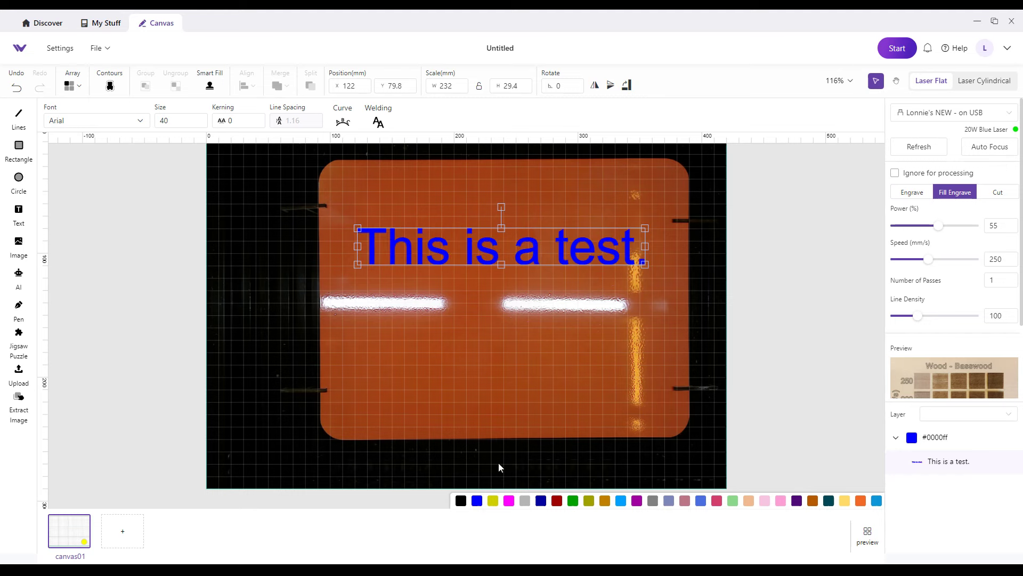
{"action": "left_click", "coordinate": [589, 300]}
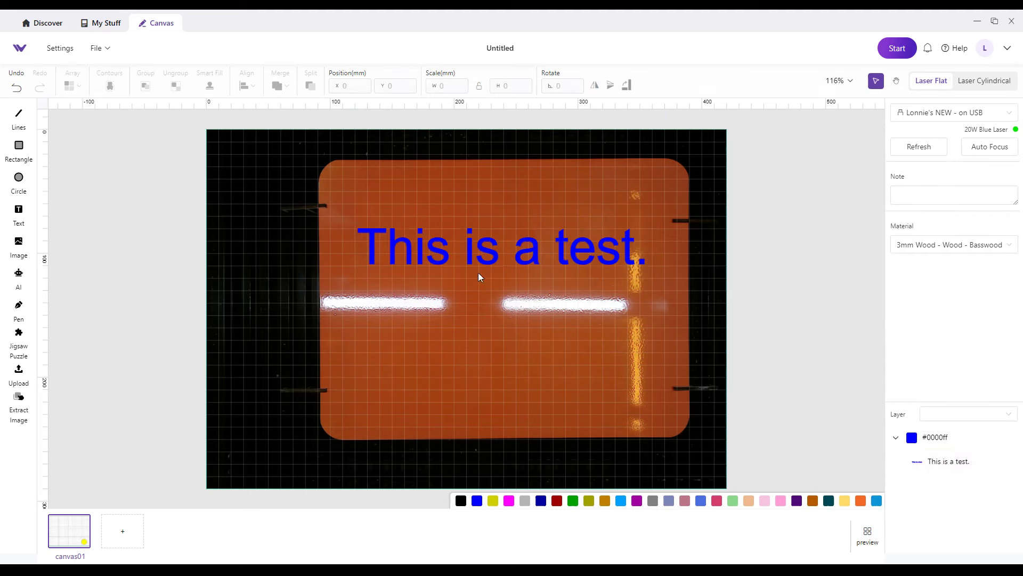
Examine the fonts available for the text in the WeCreat, System, Recently used and Bookmark collections
{"action": "left_click", "coordinate": [378, 238]}
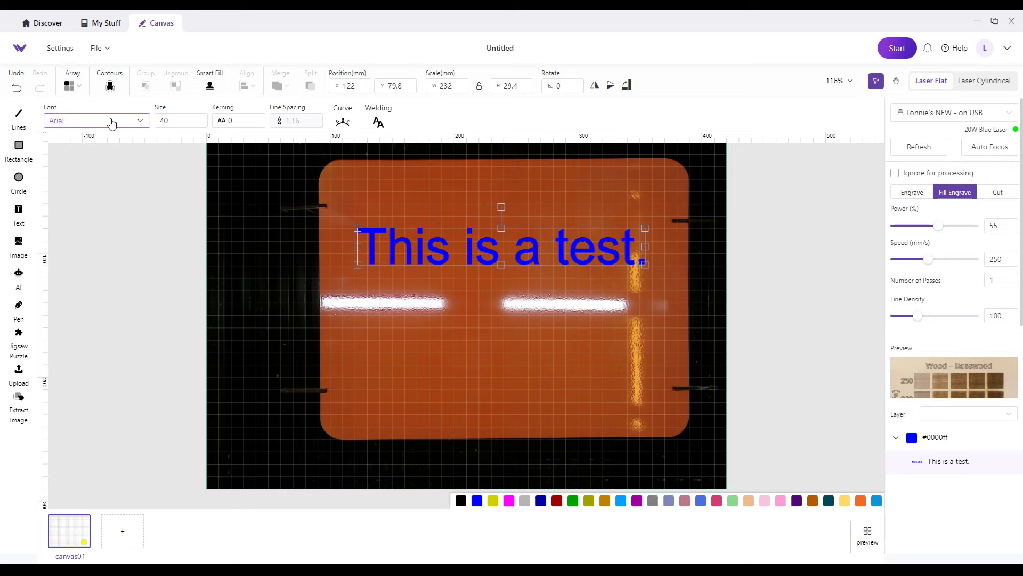
{"action": "left_click", "coordinate": [141, 123]}
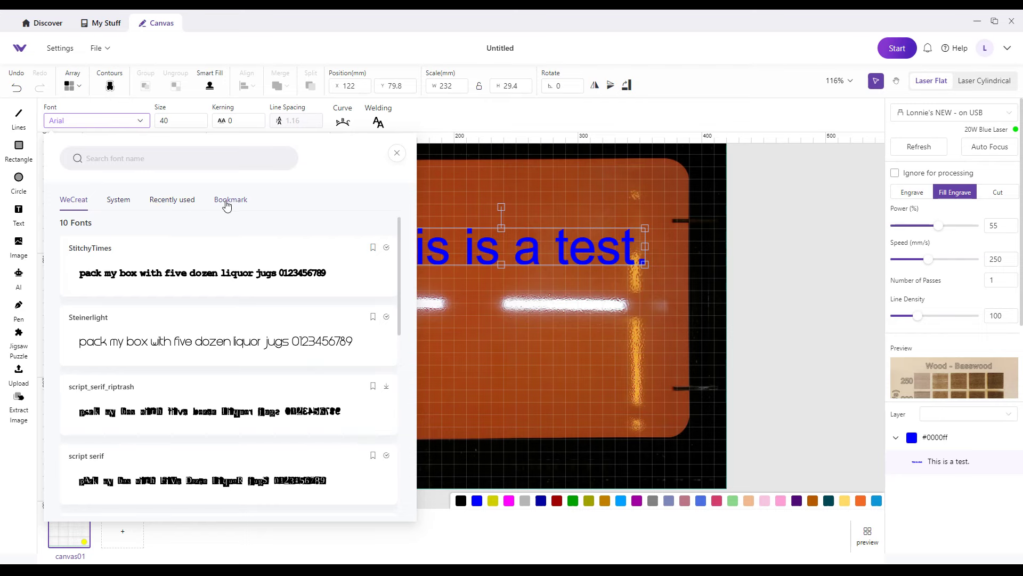
{"action": "scroll", "coordinate": [97, 293], "scroll_direction": "down", "scroll_amount": 5}
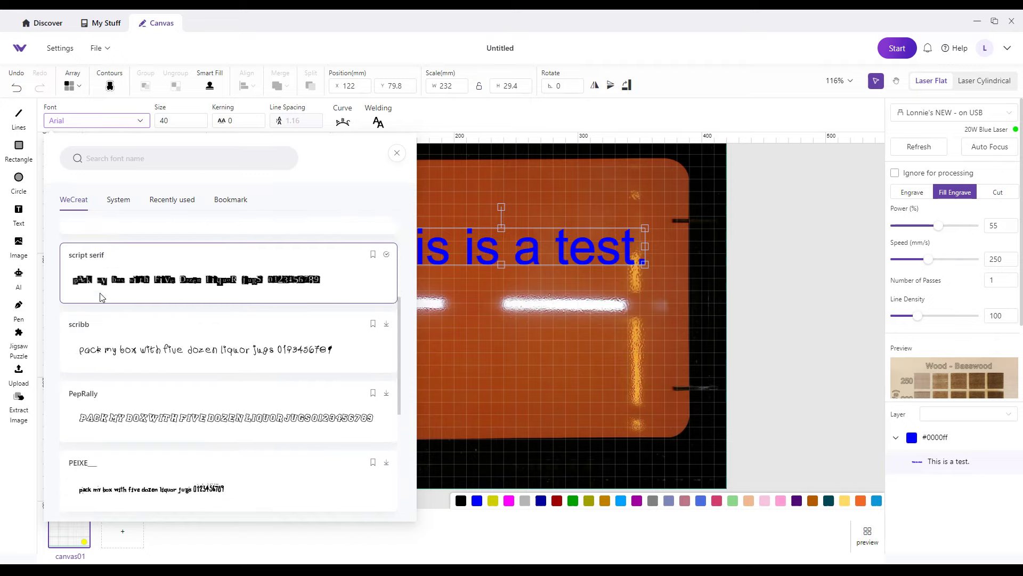
{"action": "scroll", "coordinate": [97, 293], "scroll_direction": "up", "scroll_amount": 5}
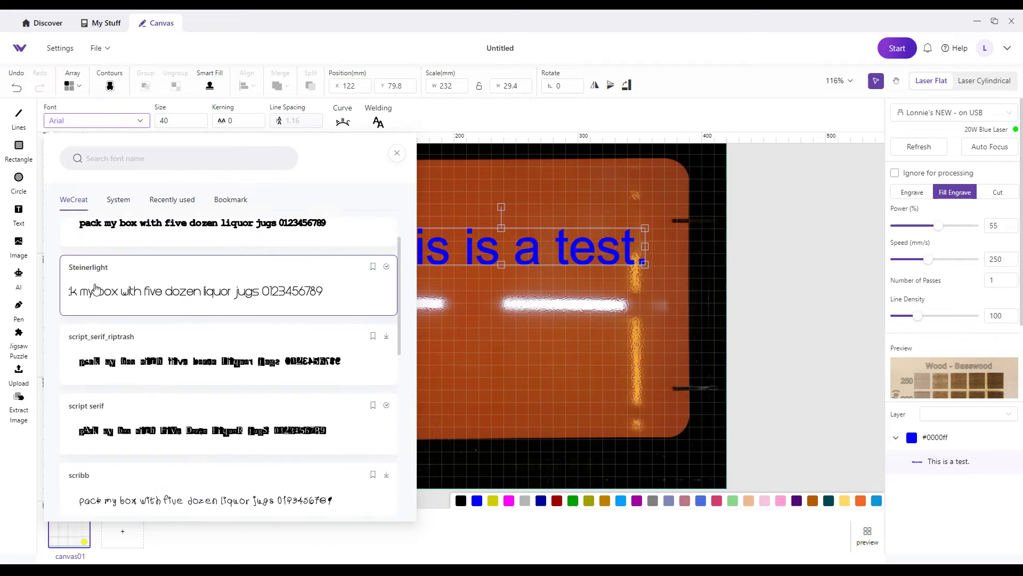
{"action": "left_click", "coordinate": [112, 202]}
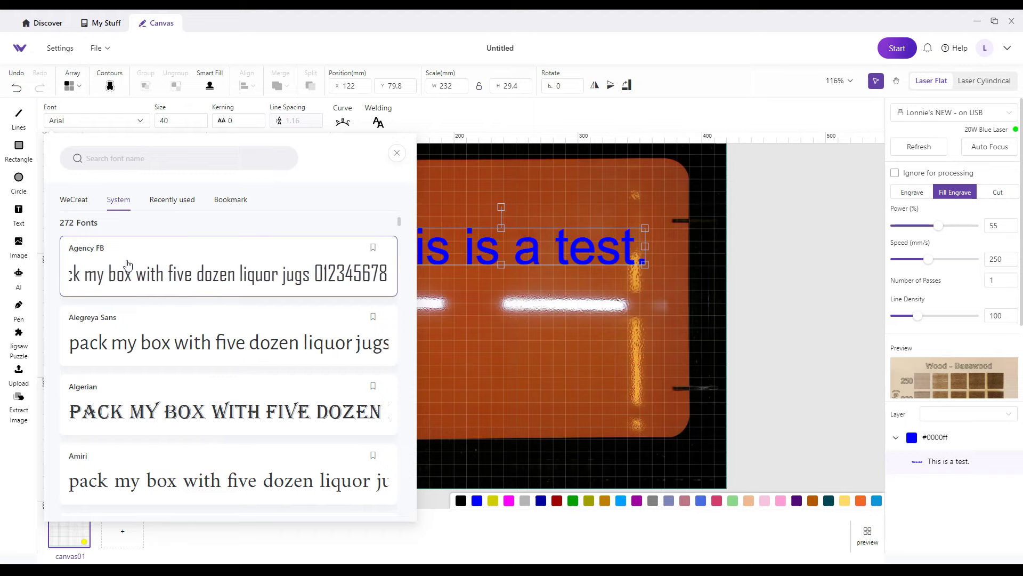
{"action": "scroll", "coordinate": [128, 262], "scroll_direction": "down", "scroll_amount": 6}
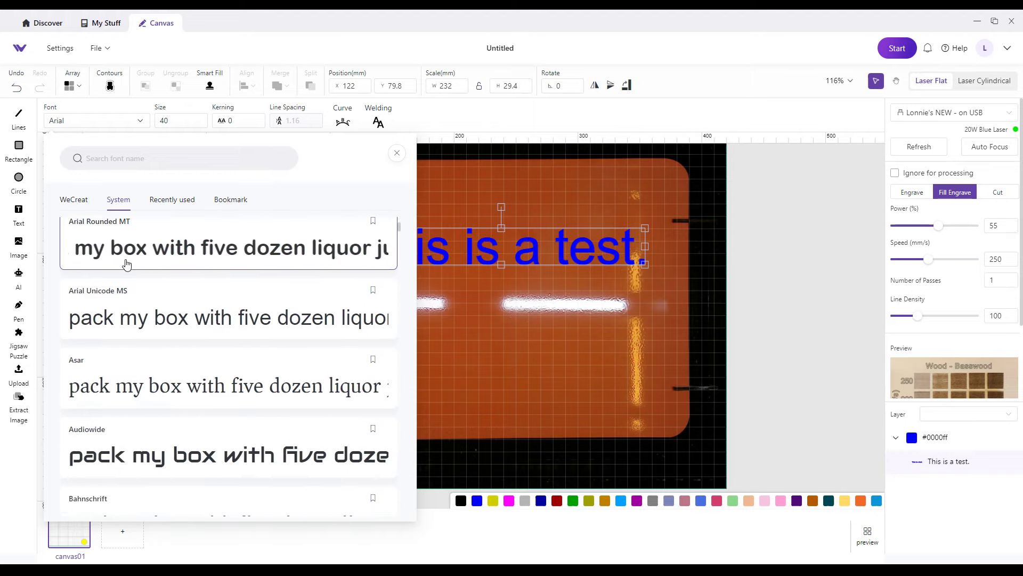
{"action": "scroll", "coordinate": [126, 264], "scroll_direction": "down", "scroll_amount": 3}
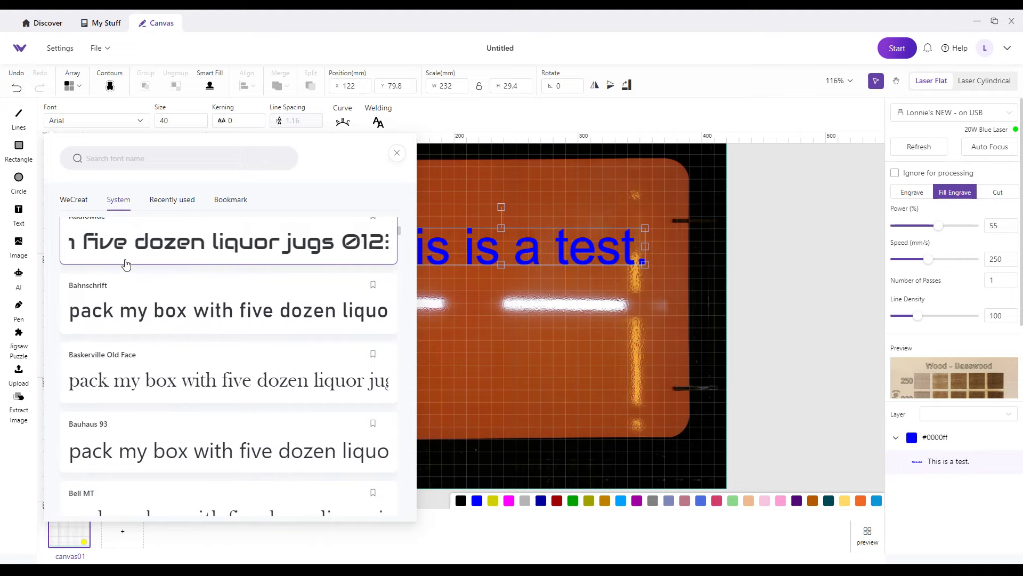
{"action": "scroll", "coordinate": [126, 263], "scroll_direction": "up", "scroll_amount": 9}
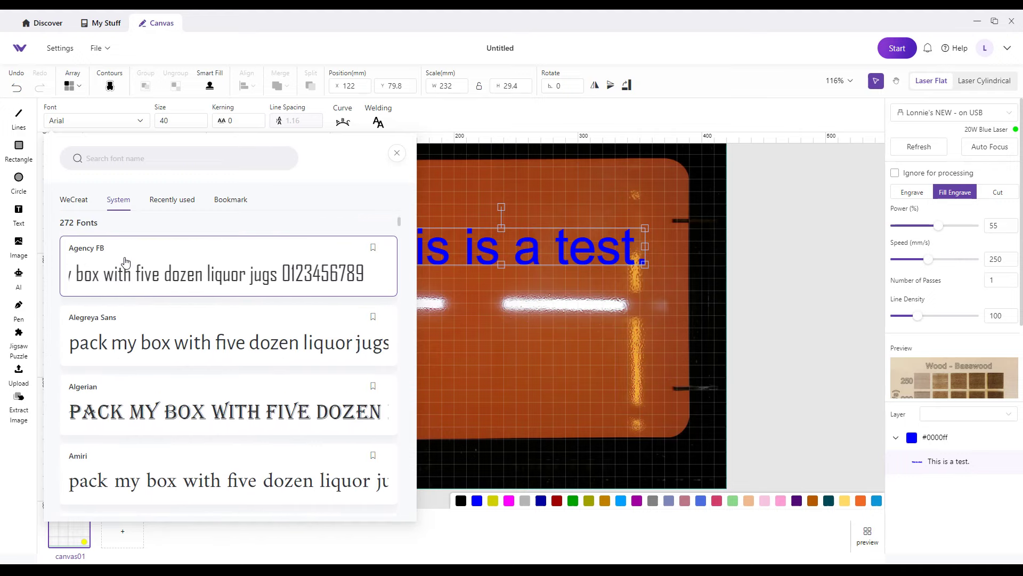
{"action": "left_click", "coordinate": [172, 201]}
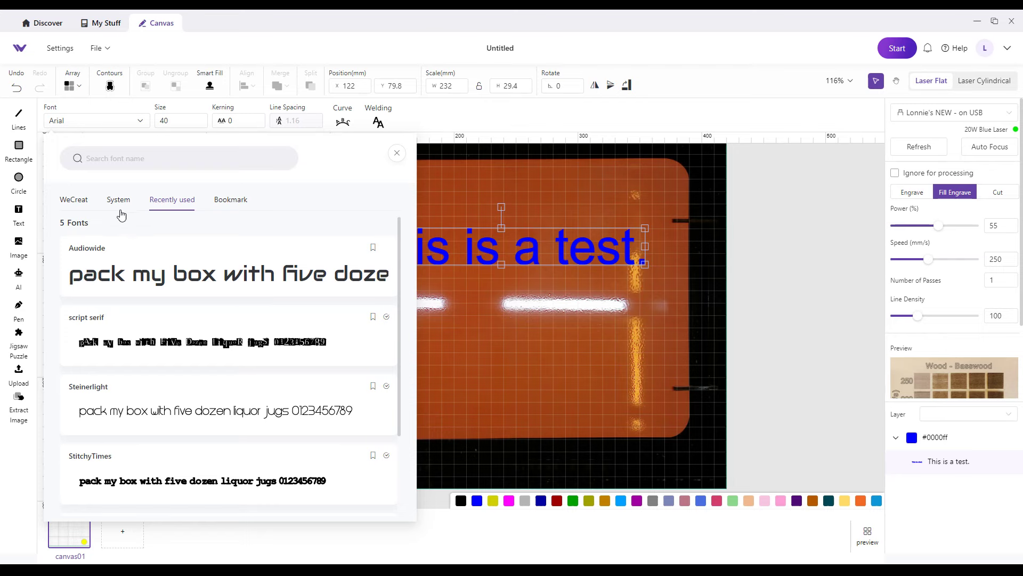
{"action": "left_click", "coordinate": [240, 202]}
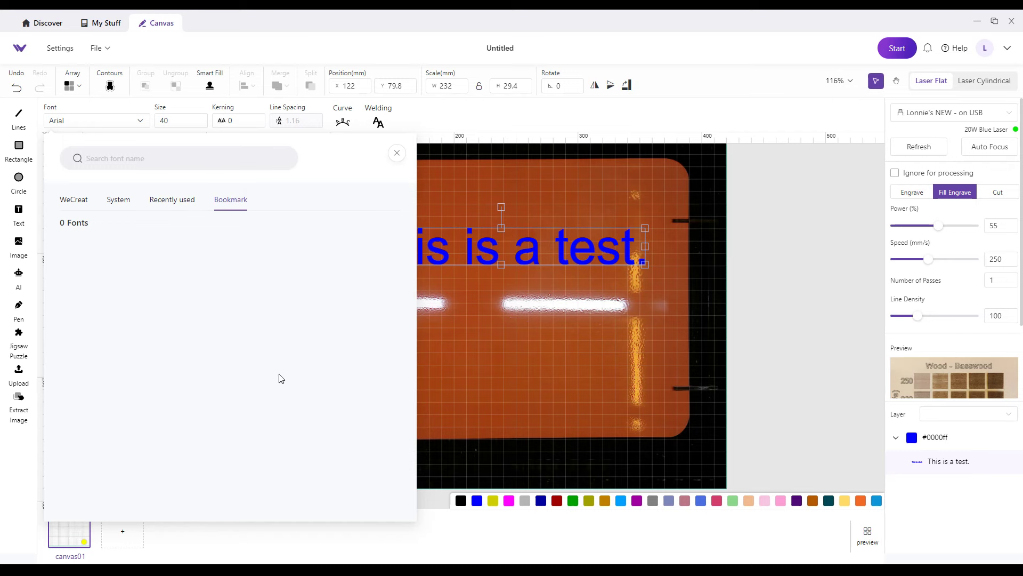
Change the text's font to the recently used Audiowide and move the text to about X 83.3, Y 93.2 mm
{"action": "left_click", "coordinate": [165, 203]}
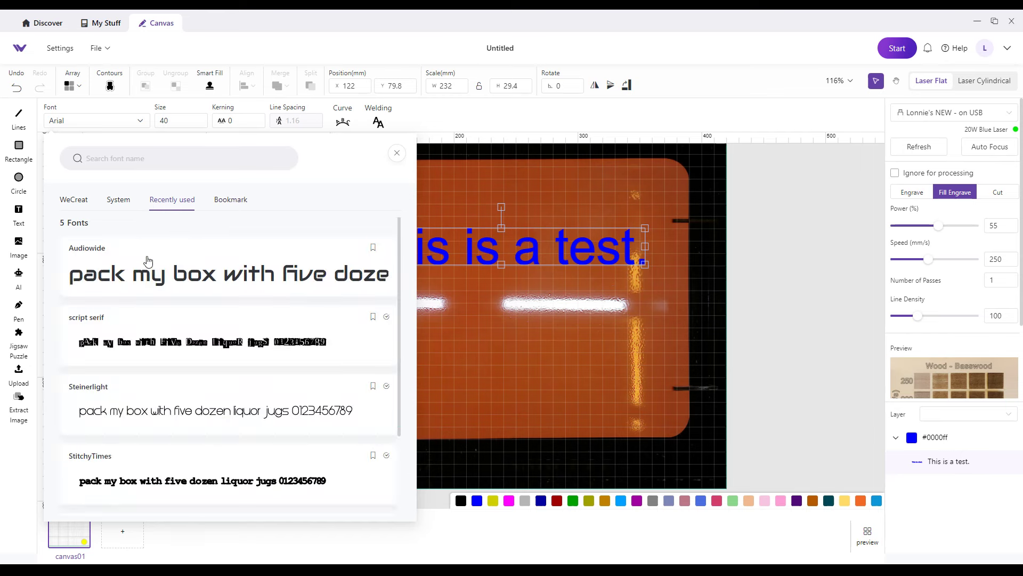
{"action": "left_click", "coordinate": [136, 287]}
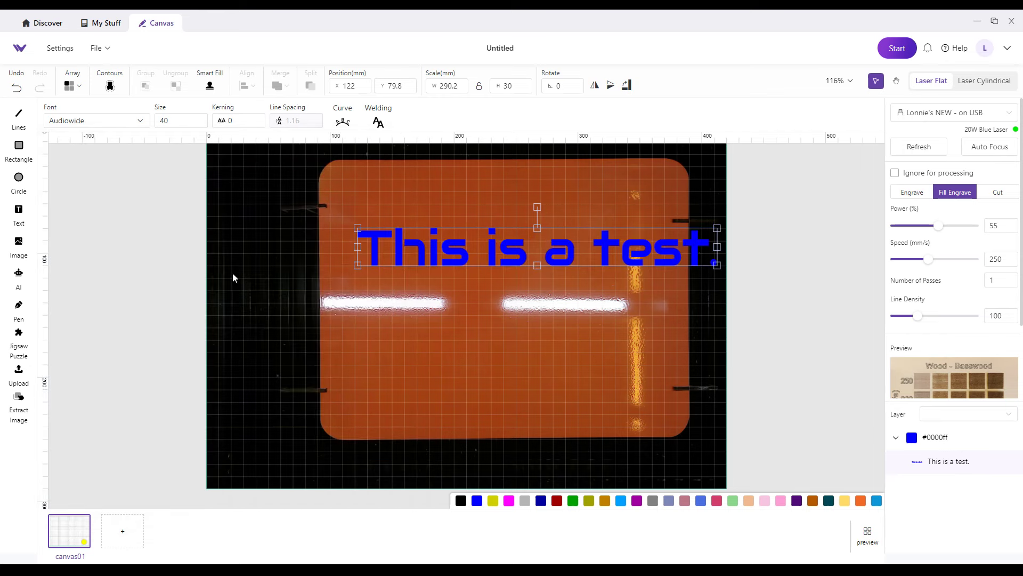
{"action": "left_click_drag", "start_coordinate": [396, 249], "coordinate": [348, 267]}
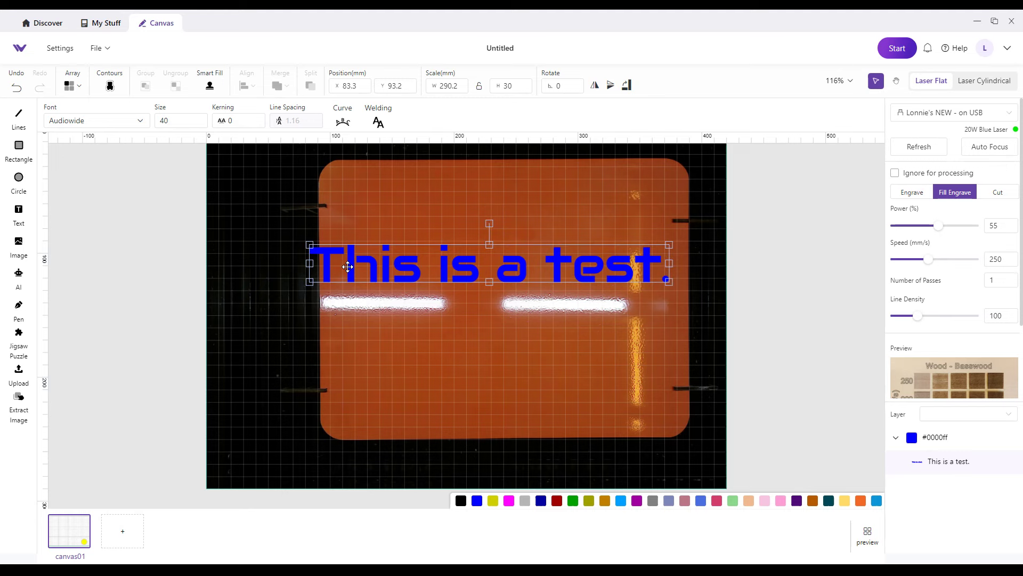
Bookmark the Audiowide font and remove it again from the bookmarked fonts
{"action": "left_click", "coordinate": [109, 121]}
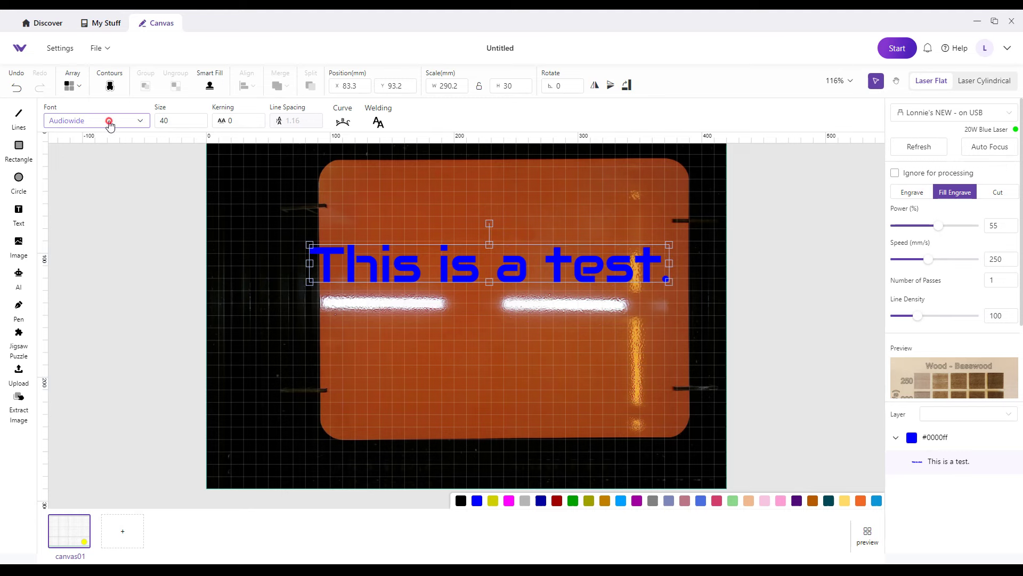
{"action": "left_click", "coordinate": [373, 248]}
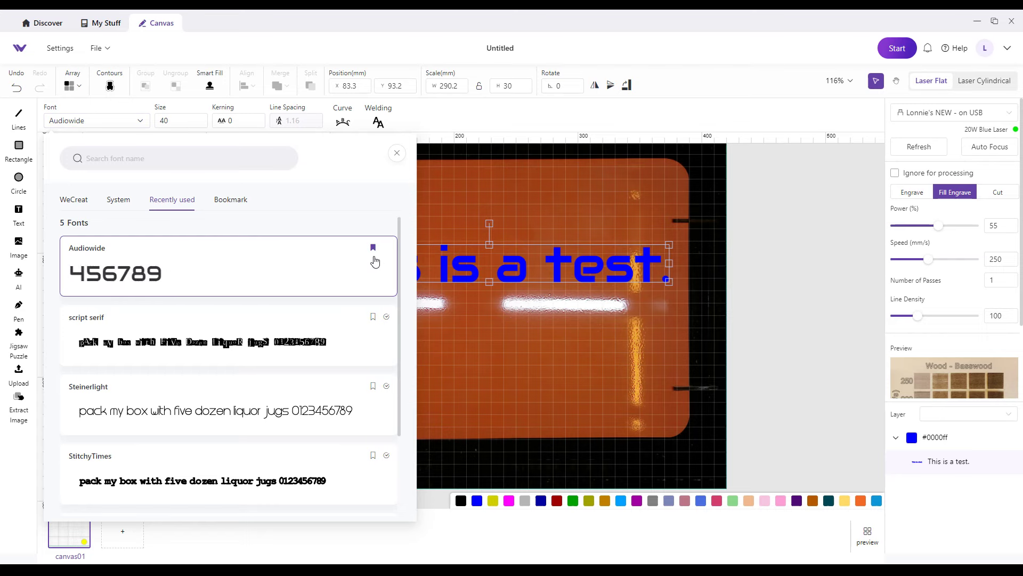
{"action": "left_click", "coordinate": [229, 200]}
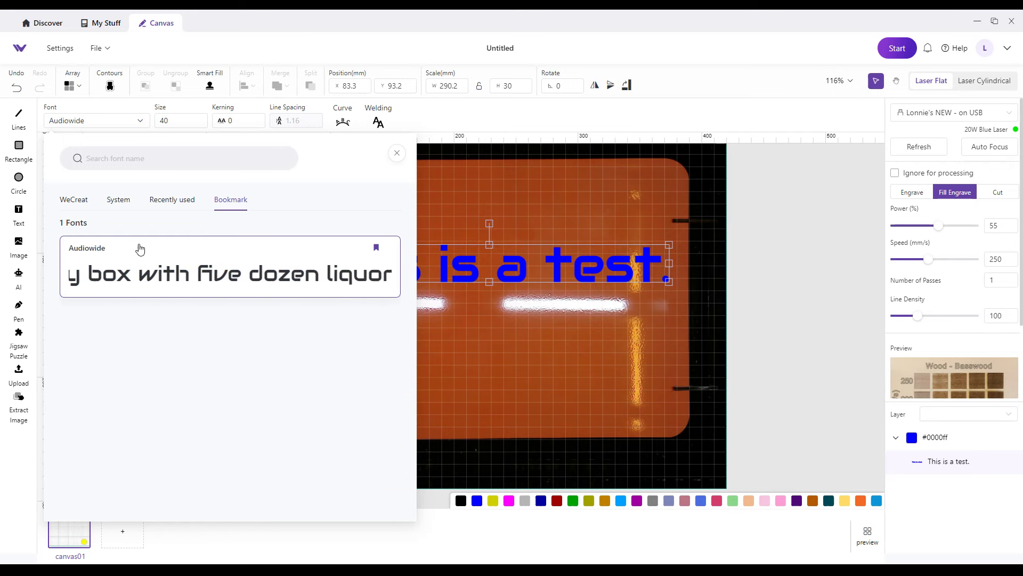
{"action": "left_click", "coordinate": [376, 248]}
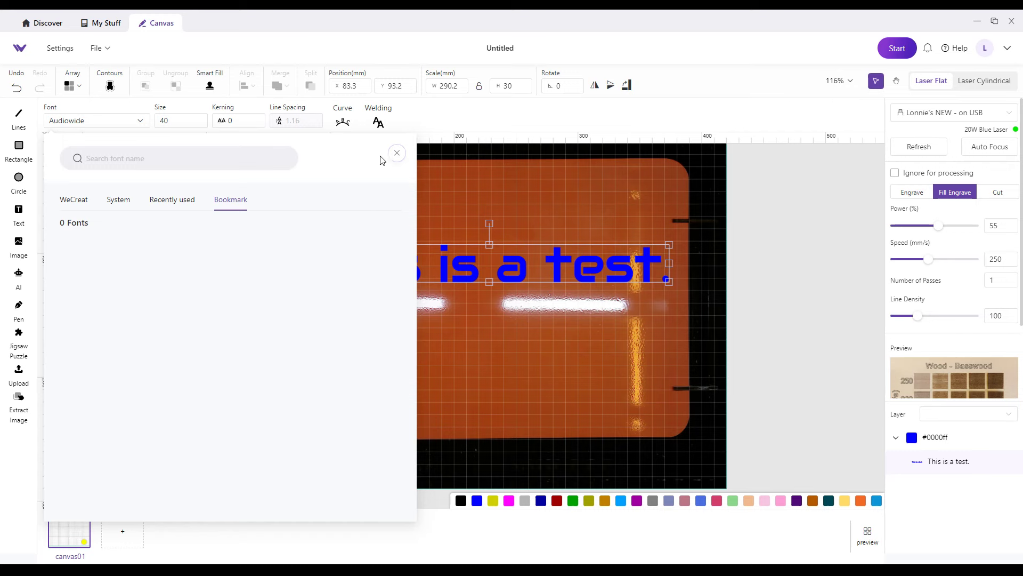
{"action": "left_click", "coordinate": [397, 154]}
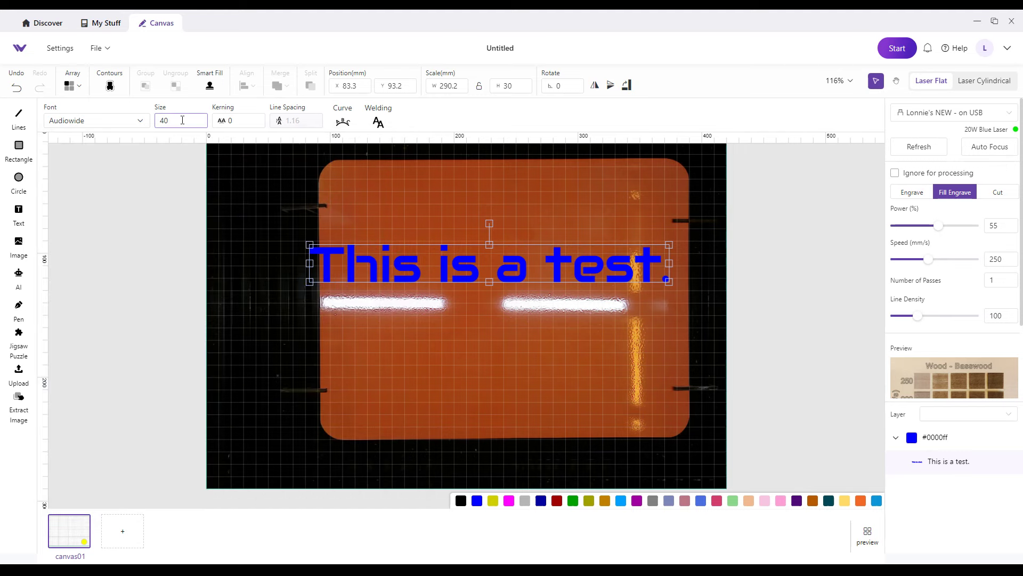
Set the text's font size to 20 and return it to 40
{"action": "left_click_drag", "start_coordinate": [183, 120], "coordinate": [158, 119]}
{"action": "type", "text": "20"}
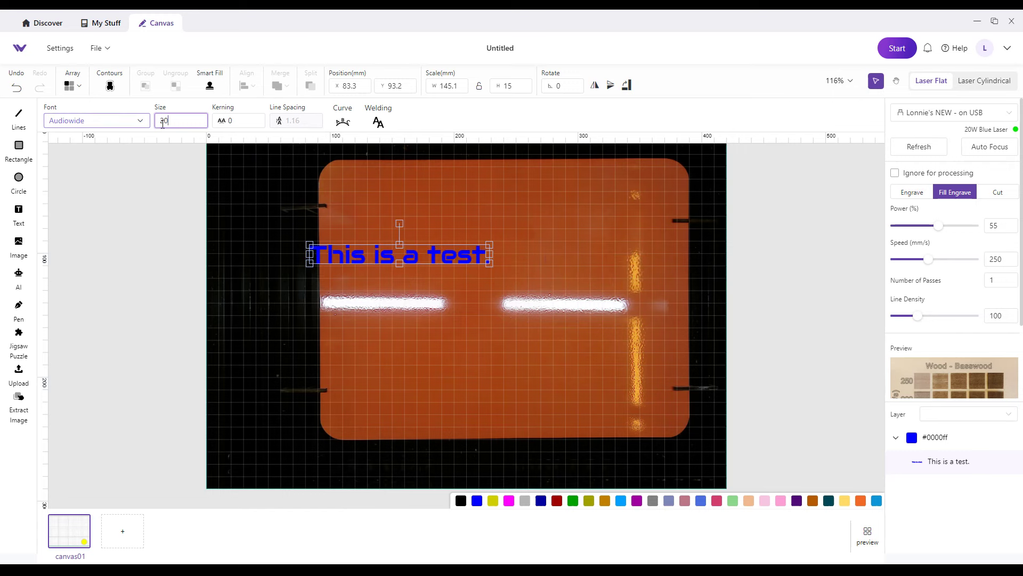
{"action": "double_click", "coordinate": [155, 120]}
{"action": "type", "text": "40"}
Move the text to about X 94.9, Y 85.4 mm and stretch it from its upper corner to about 268.9 by 50.6 mm
{"action": "left_click_drag", "start_coordinate": [468, 266], "coordinate": [484, 256]}
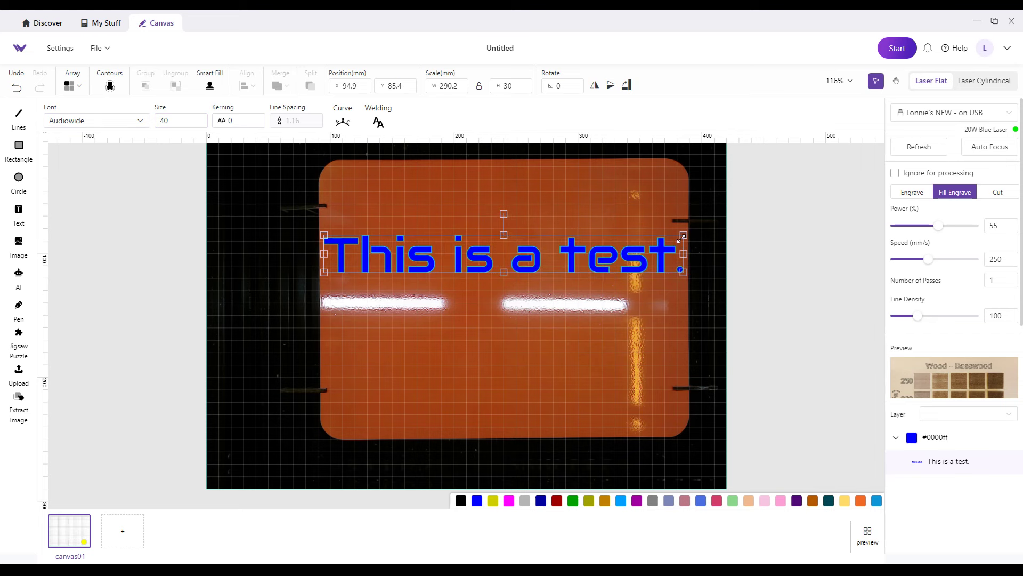
{"action": "left_click_drag", "start_coordinate": [683, 235], "coordinate": [657, 209]}
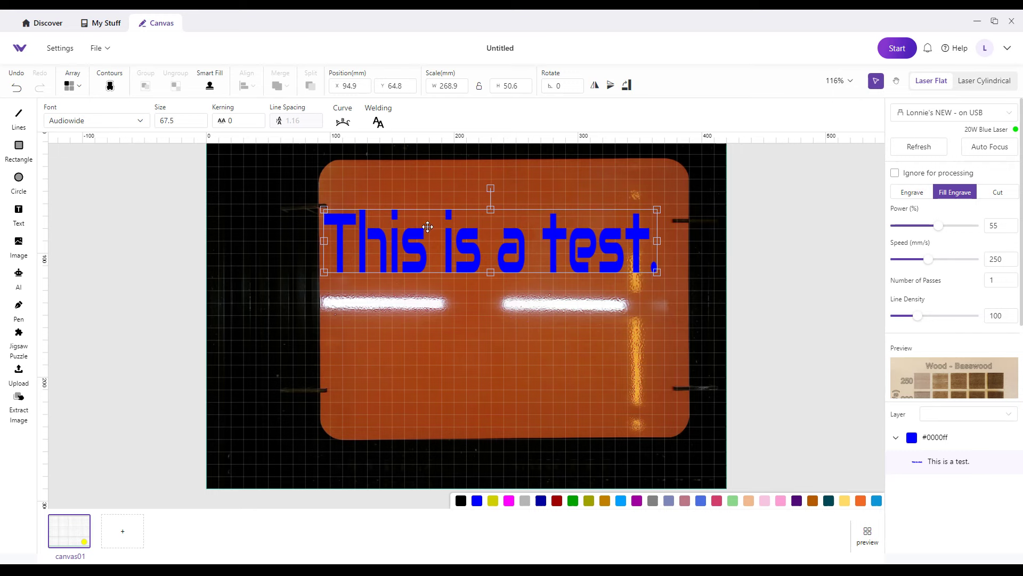
Set the text's font size to 34 and replace it with 38
{"action": "left_click_drag", "start_coordinate": [184, 119], "coordinate": [156, 120]}
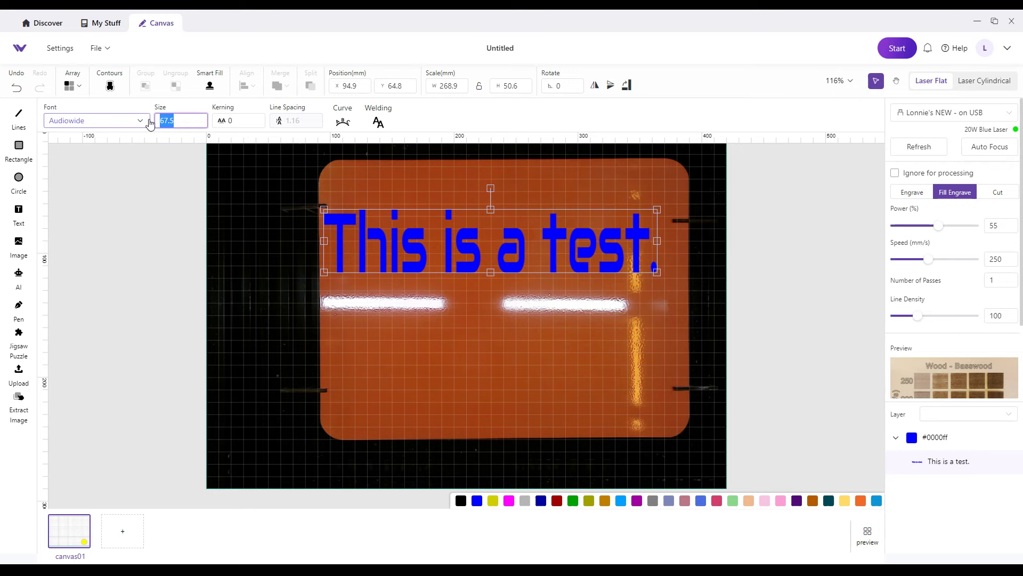
{"action": "type", "text": "34"}
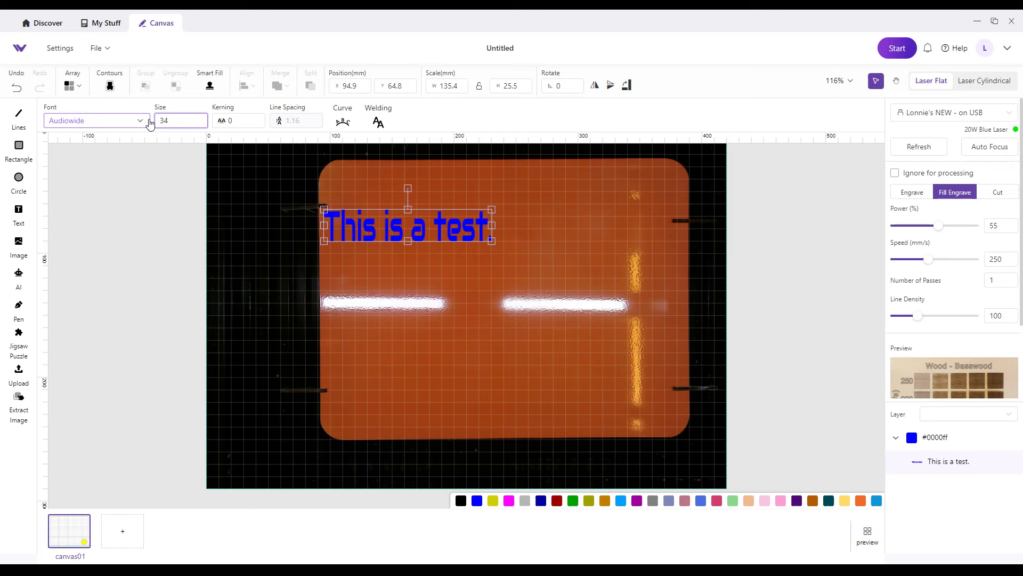
{"action": "key", "text": "BackSpace"}
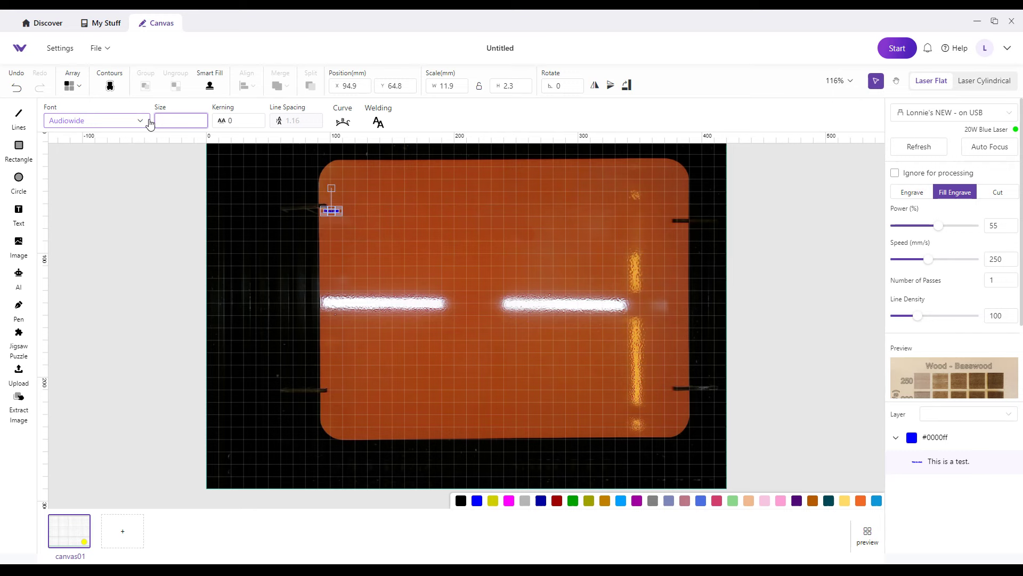
{"action": "type", "text": "38"}
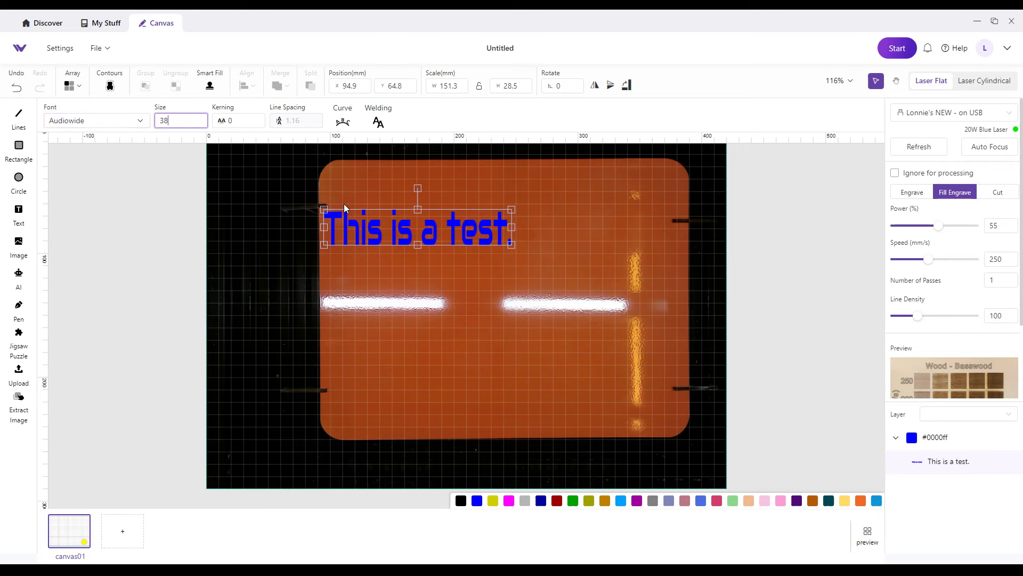
Set the text's font size to 58 and move the text to about X 107, Y 69.5 mm
{"action": "left_click_drag", "start_coordinate": [178, 118], "coordinate": [153, 117]}
{"action": "type", "text": "58"}
{"action": "key", "text": "Return"}
{"action": "mouse_move", "coordinate": [369, 232]}
{"action": "left_mouse_down"}
{"action": "mouse_move", "coordinate": [407, 240]}
{"action": "mouse_move", "coordinate": [373, 237]}
{"action": "left_mouse_up"}
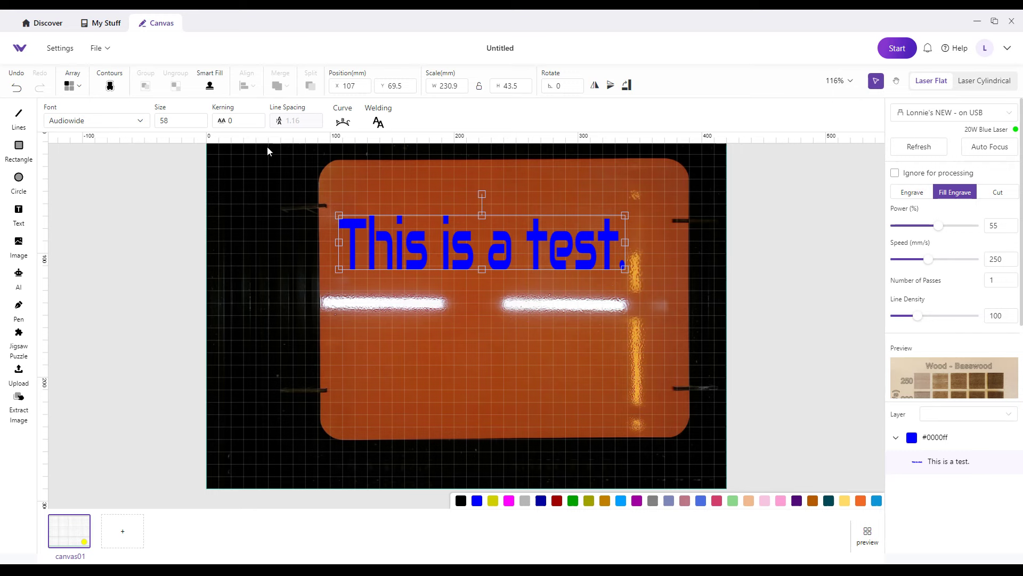
Set the text's kerning to 8 and return it to 0
{"action": "left_click", "coordinate": [238, 120]}
{"action": "left_click_drag", "start_coordinate": [237, 119], "coordinate": [230, 120]}
{"action": "type", "text": "8"}
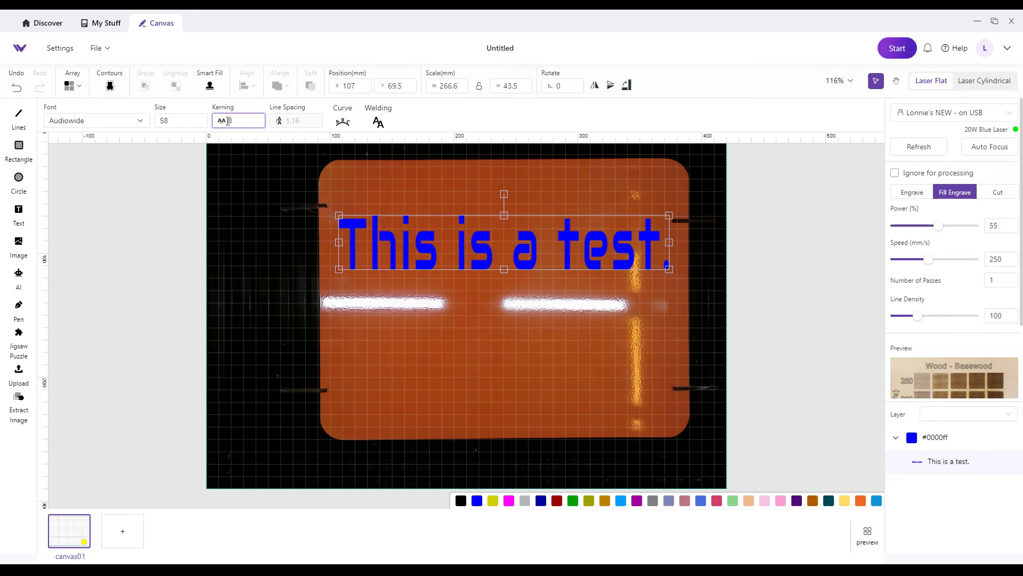
{"action": "left_click_drag", "start_coordinate": [233, 121], "coordinate": [227, 120]}
{"action": "type", "text": "0"}
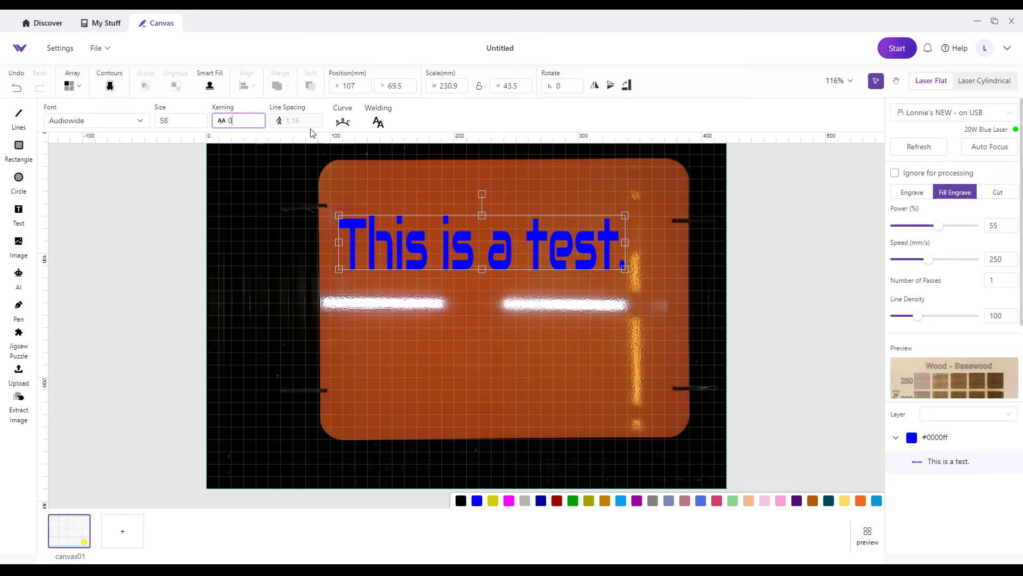
Insert " this is only a test." before the final period of the text
{"action": "double_click", "coordinate": [618, 254]}
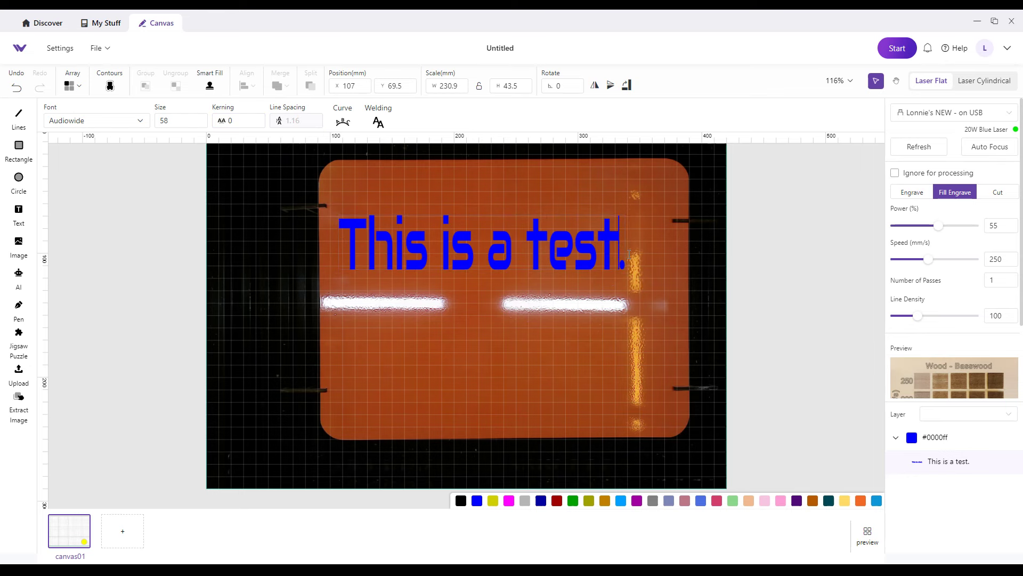
{"action": "type", "text": "this "}
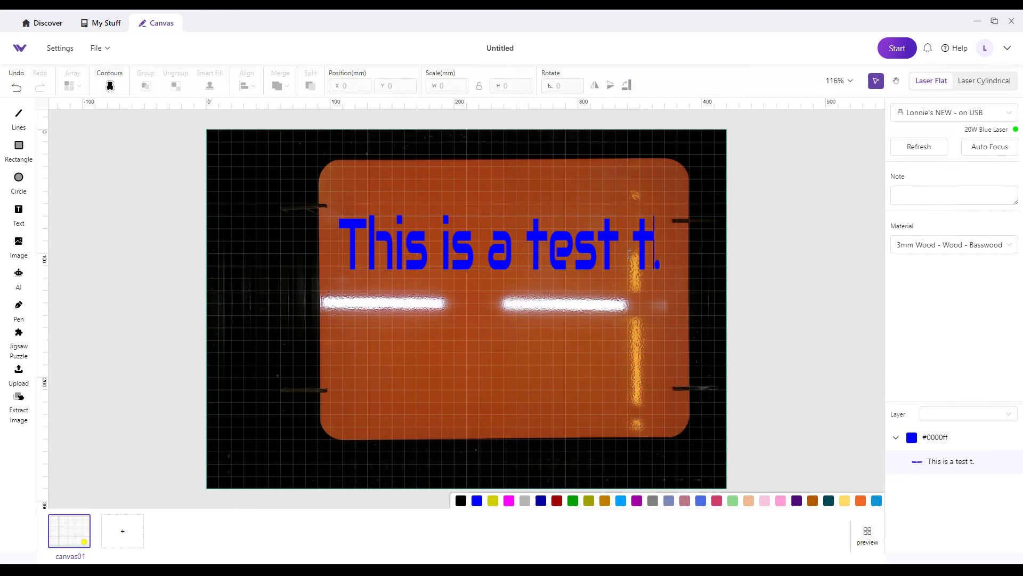
{"action": "type", "text": "is onl"}
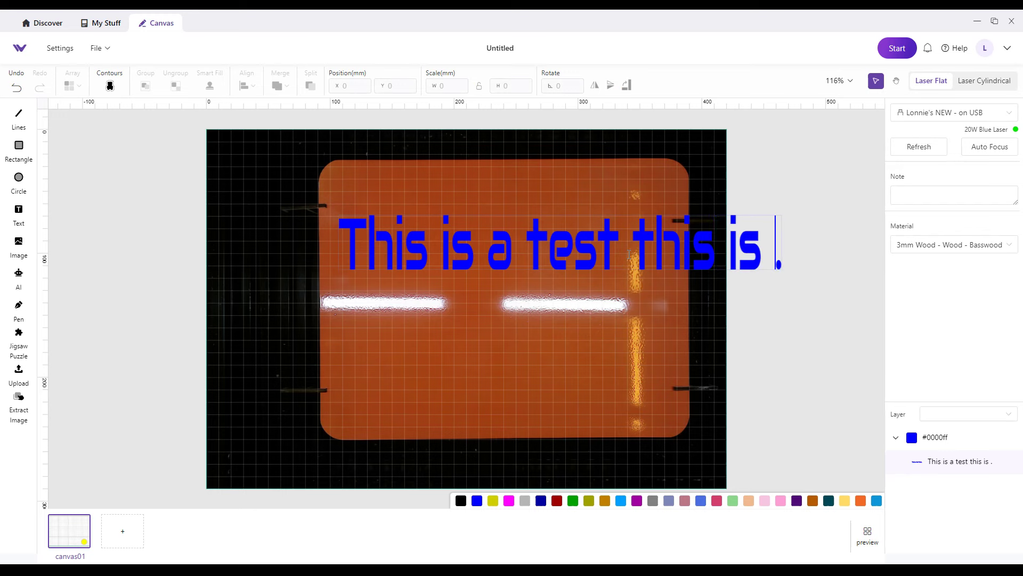
{"action": "type", "text": "y a"}
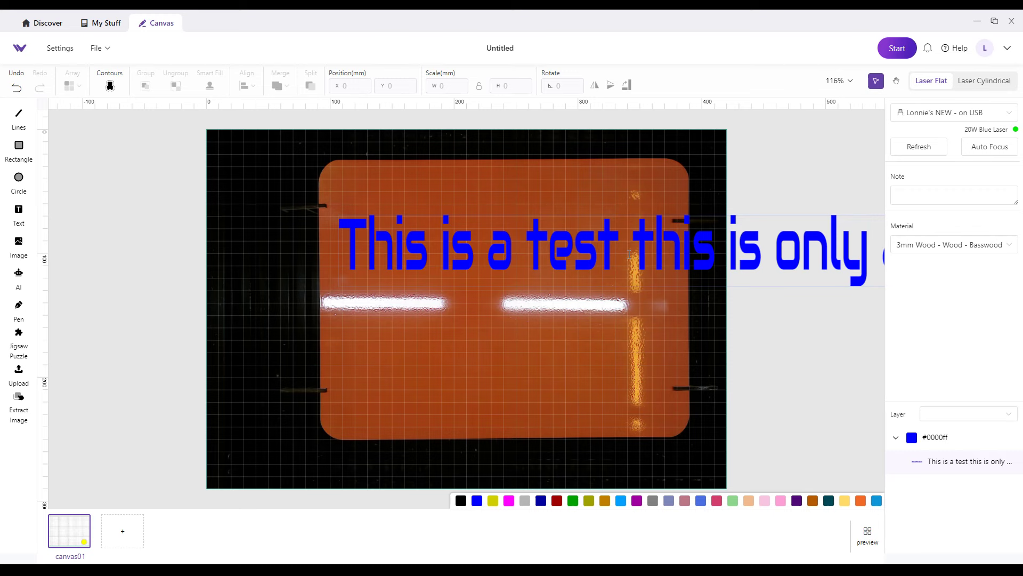
Break the text into three lines before "this is only a" and "test..", and move it to about X 110.4, Y 52.3 mm
{"action": "left_click", "coordinate": [637, 236]}
{"action": "key", "text": "Return"}
{"action": "key", "text": "Right"}
{"action": "key", "text": "Right"}
{"action": "key", "text": "Right"}
{"action": "key", "text": "Right"}
{"action": "key", "text": "Right"}
{"action": "key", "text": "Right"}
{"action": "key", "text": "Right"}
{"action": "key", "text": "Right"}
{"action": "key", "text": "Right"}
{"action": "key", "text": "Right"}
{"action": "key", "text": "Right"}
{"action": "key", "text": "Right"}
{"action": "key", "text": "Right"}
{"action": "key", "text": "Right"}
{"action": "key", "text": "Right"}
{"action": "key", "text": "Right"}
{"action": "key", "text": "Right"}
{"action": "key", "text": "Left"}
{"action": "key", "text": "Left"}
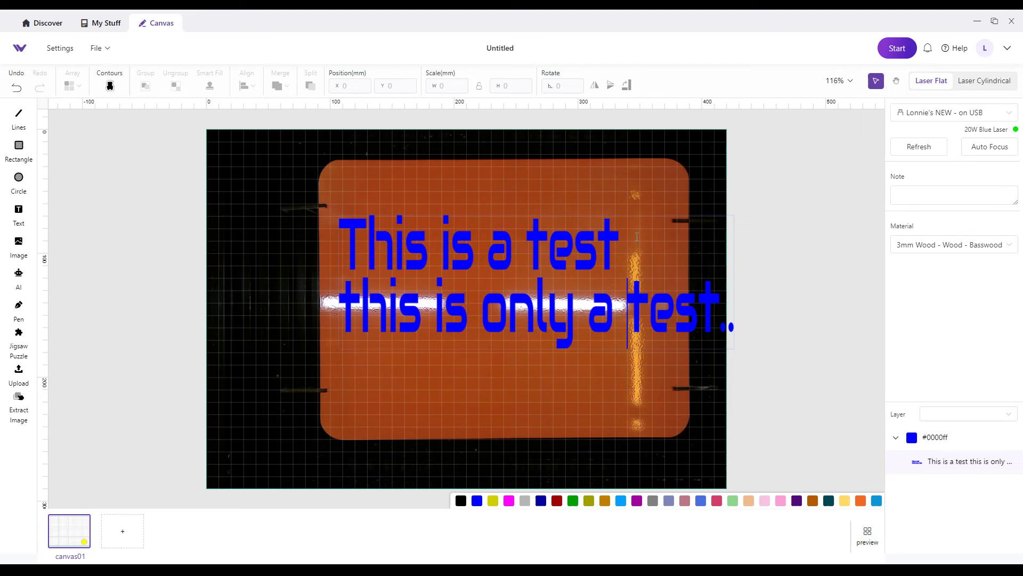
{"action": "key", "text": "Return"}
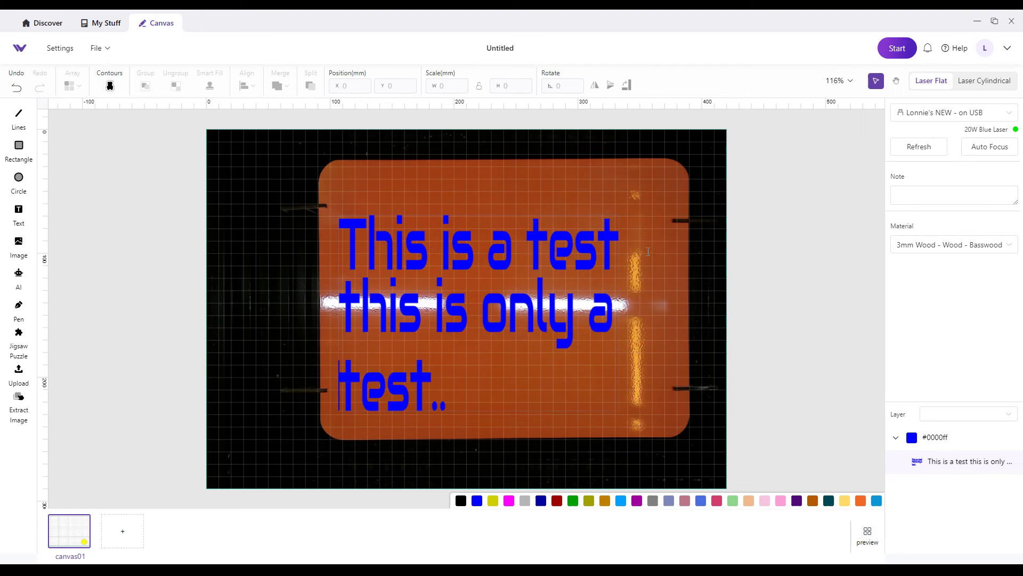
{"action": "key", "text": "Right"}
{"action": "key", "text": "Right"}
{"action": "key", "text": "Right"}
{"action": "key", "text": "Right"}
{"action": "key", "text": "Right"}
{"action": "key", "text": "Right"}
{"action": "left_click", "coordinate": [402, 238]}
{"action": "mouse_move", "coordinate": [401, 238]}
{"action": "left_mouse_down"}
{"action": "mouse_move", "coordinate": [416, 226]}
{"action": "mouse_move", "coordinate": [405, 219]}
{"action": "left_mouse_up"}
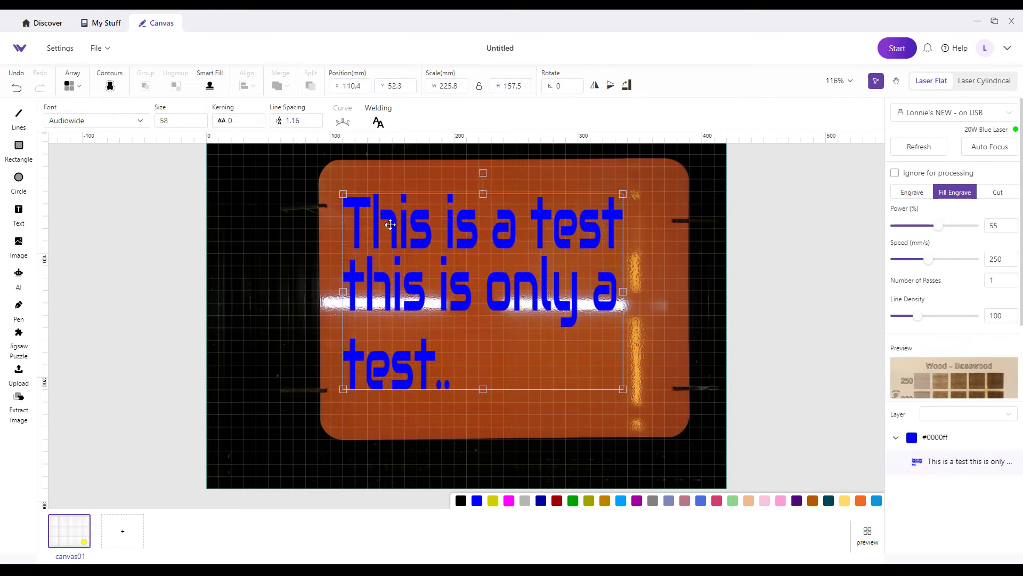
Set the line spacing to 2 and move the text to about X 112.1, Y 31.6 mm
{"action": "double_click", "coordinate": [307, 118]}
{"action": "type", "text": "2"}
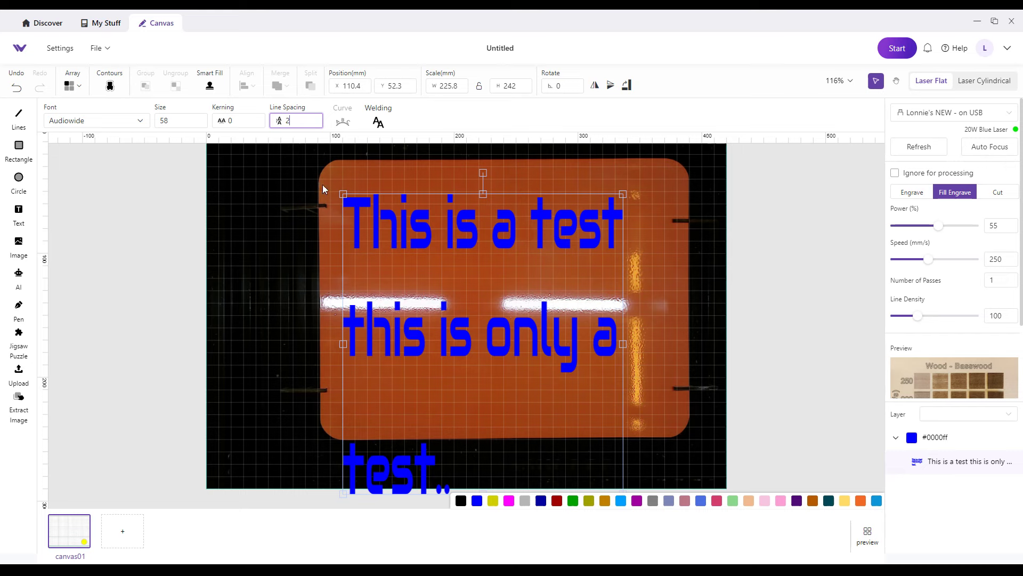
{"action": "left_click_drag", "start_coordinate": [361, 214], "coordinate": [363, 187]}
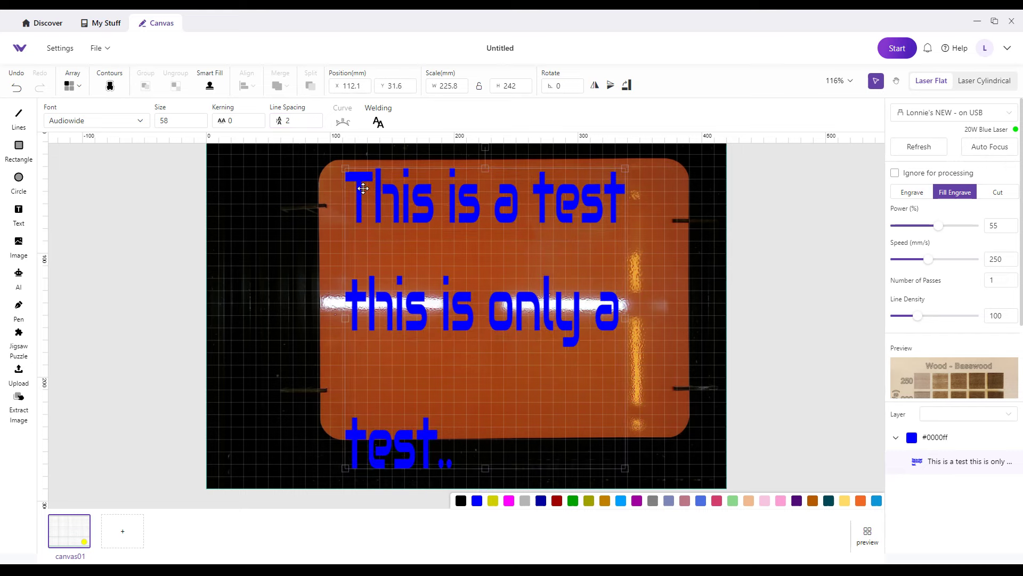
Set the line spacing to 1.75 and move the text down to about X 112.1, Y 98.8 mm
{"action": "double_click", "coordinate": [287, 119]}
{"action": "type", "text": "1.75"}
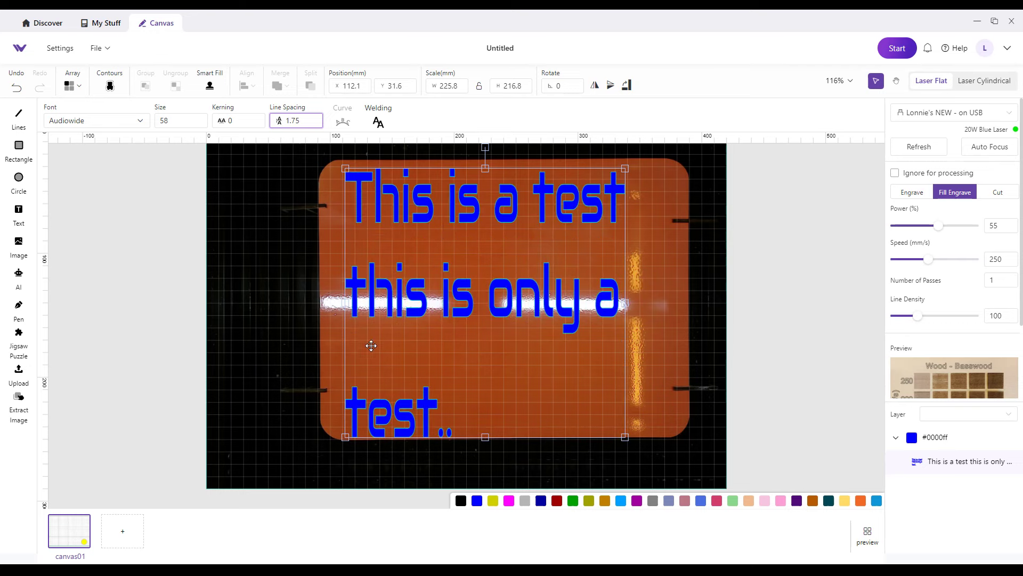
{"action": "left_click_drag", "start_coordinate": [381, 297], "coordinate": [361, 278]}
Delete "only a" from the second line and the entire third line "test.." of the text
{"action": "double_click", "coordinate": [361, 278]}
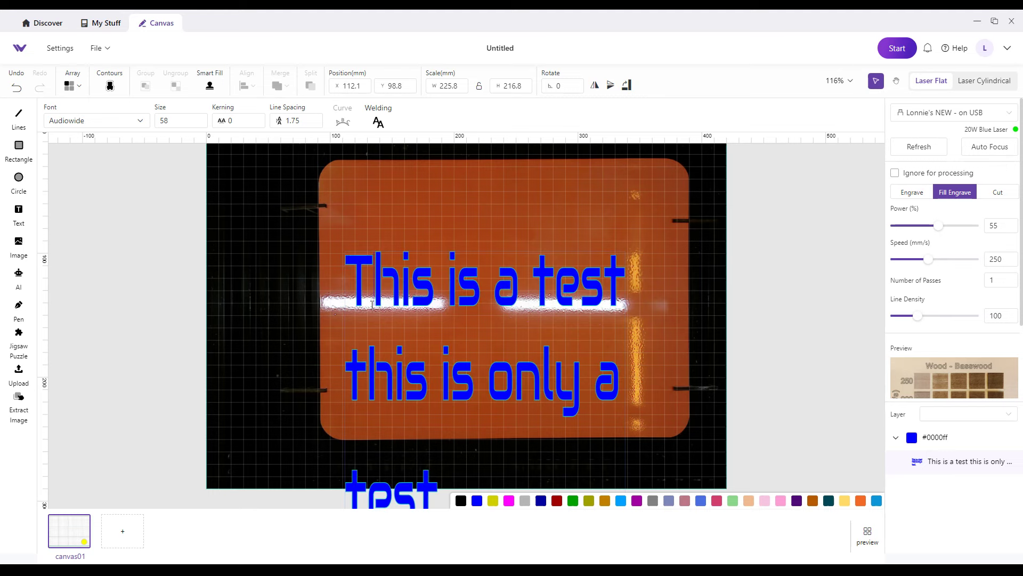
{"action": "left_click", "coordinate": [627, 288]}
{"action": "double_click", "coordinate": [614, 369]}
{"action": "key", "text": "BackSpace"}
{"action": "key", "text": "BackSpace"}
{"action": "key", "text": "BackSpace"}
{"action": "key", "text": "BackSpace"}
{"action": "key", "text": "BackSpace"}
{"action": "key", "text": "BackSpace"}
{"action": "key", "text": "BackSpace"}
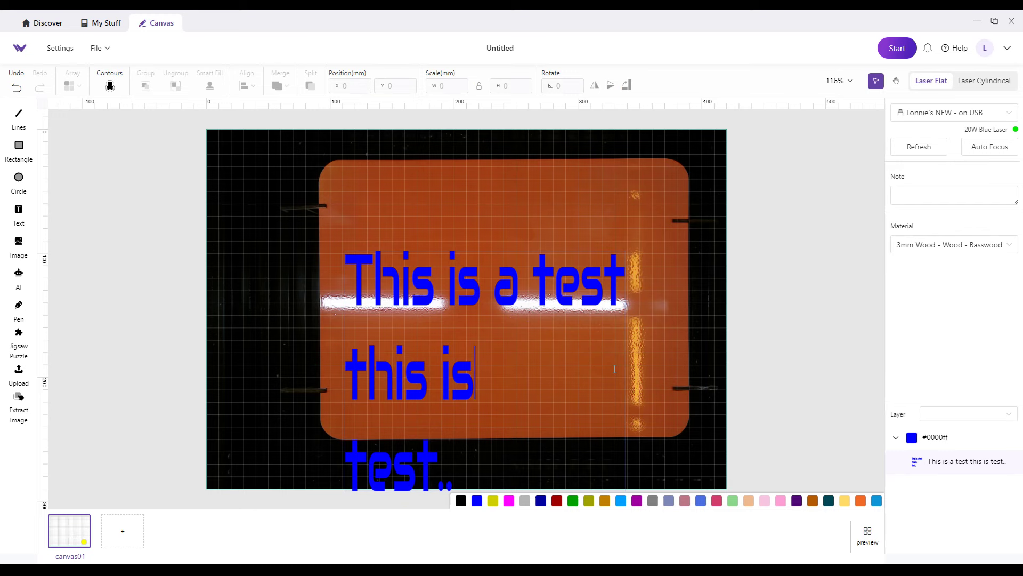
{"action": "key", "text": "Delete"}
{"action": "key", "text": "Delete"}
{"action": "key", "text": "Delete"}
{"action": "key", "text": "Delete"}
{"action": "key", "text": "Delete"}
{"action": "key", "text": "Delete"}
{"action": "key", "text": "Delete"}
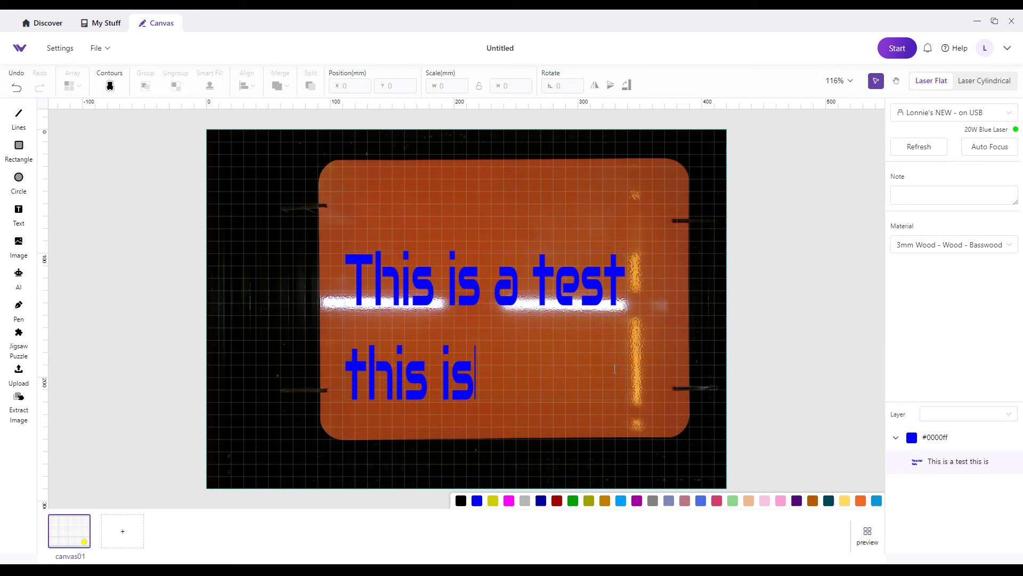
Join "this is" onto the first line of the text and move it to about X 48.5, Y 82.4 mm
{"action": "left_click", "coordinate": [629, 279]}
{"action": "double_click", "coordinate": [626, 277]}
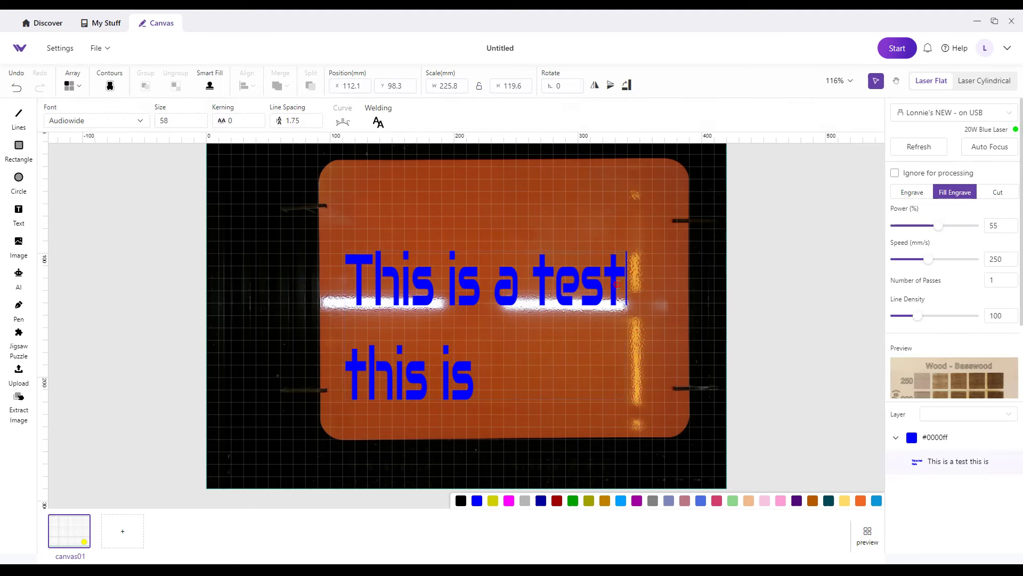
{"action": "key", "text": "Escape"}
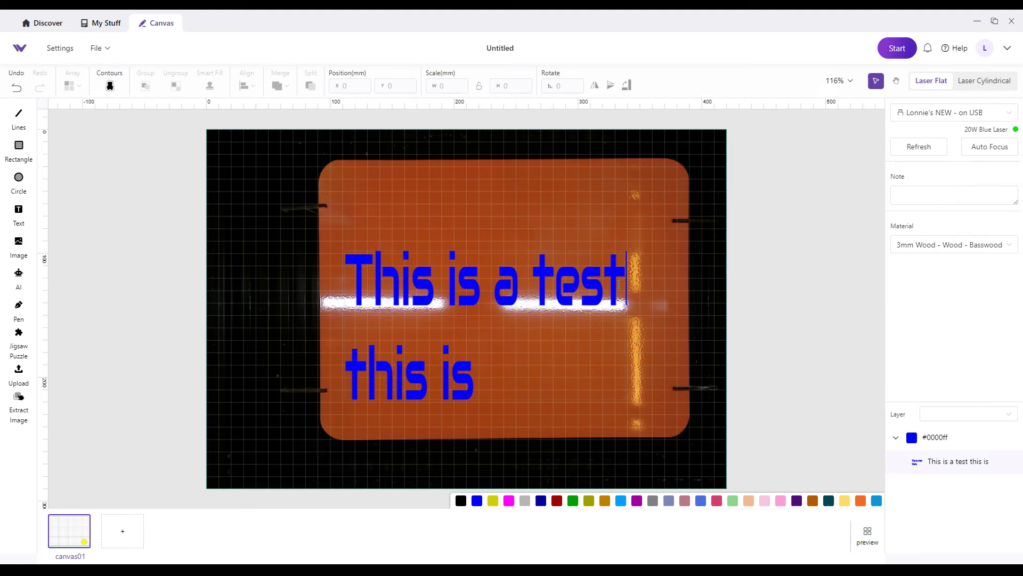
{"action": "key", "text": "Delete"}
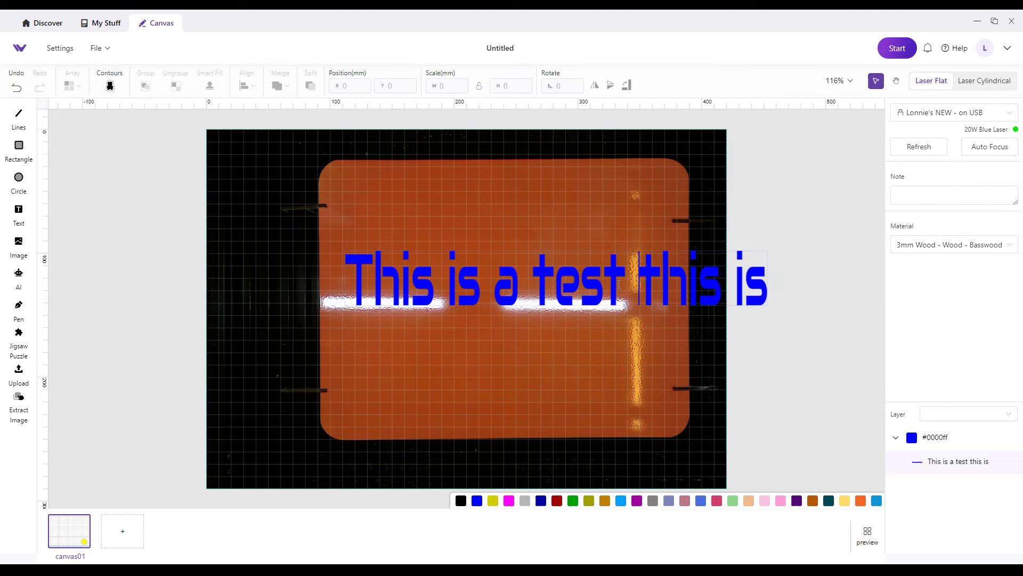
{"action": "left_click_drag", "start_coordinate": [502, 270], "coordinate": [419, 251]}
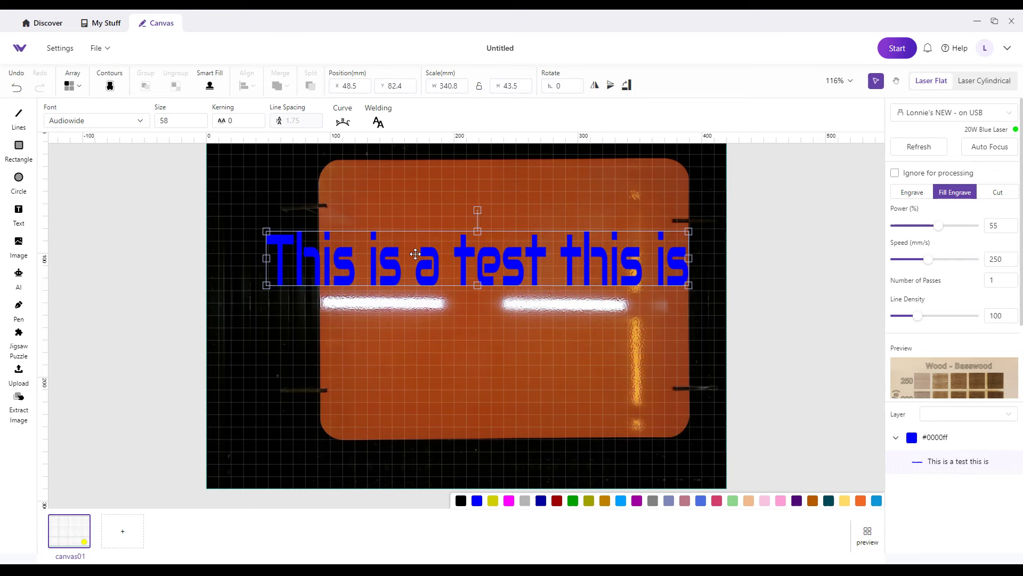
Set the text's curve to about 48.4 and move the arched text to about X 76.5, Y 41.4 mm
{"action": "left_click", "coordinate": [345, 124]}
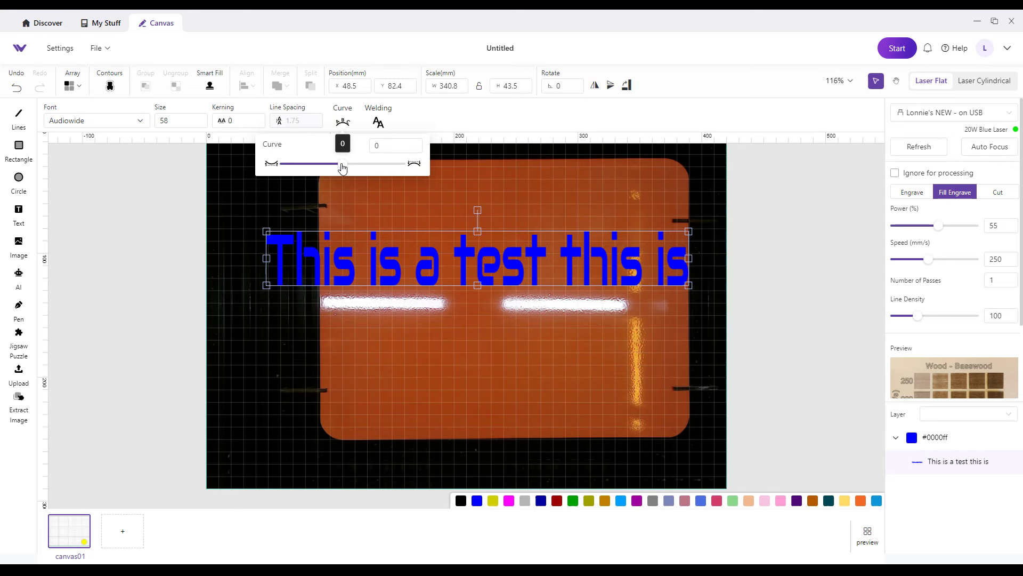
{"action": "left_click_drag", "start_coordinate": [342, 168], "coordinate": [371, 172]}
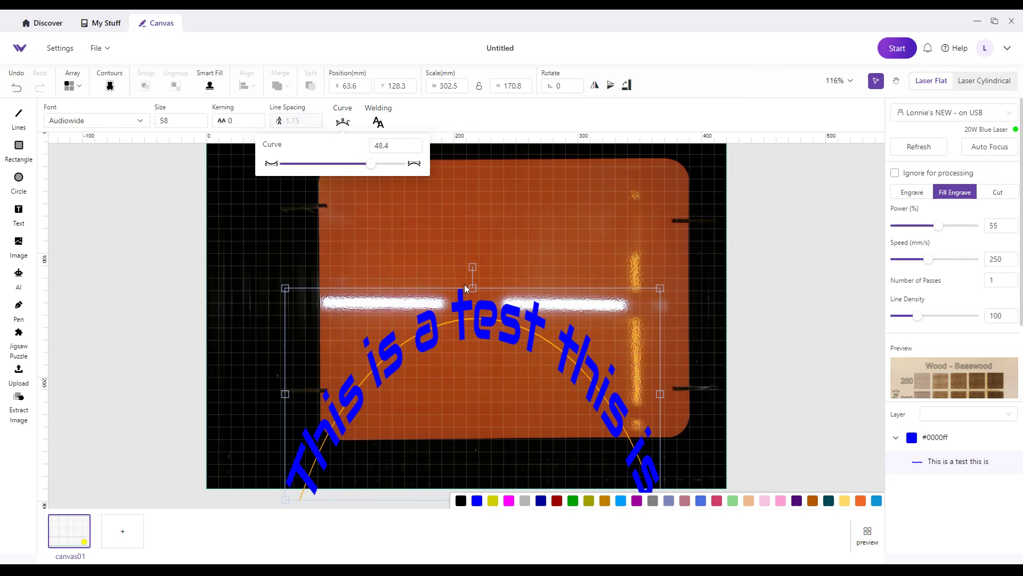
{"action": "left_click_drag", "start_coordinate": [475, 313], "coordinate": [483, 205]}
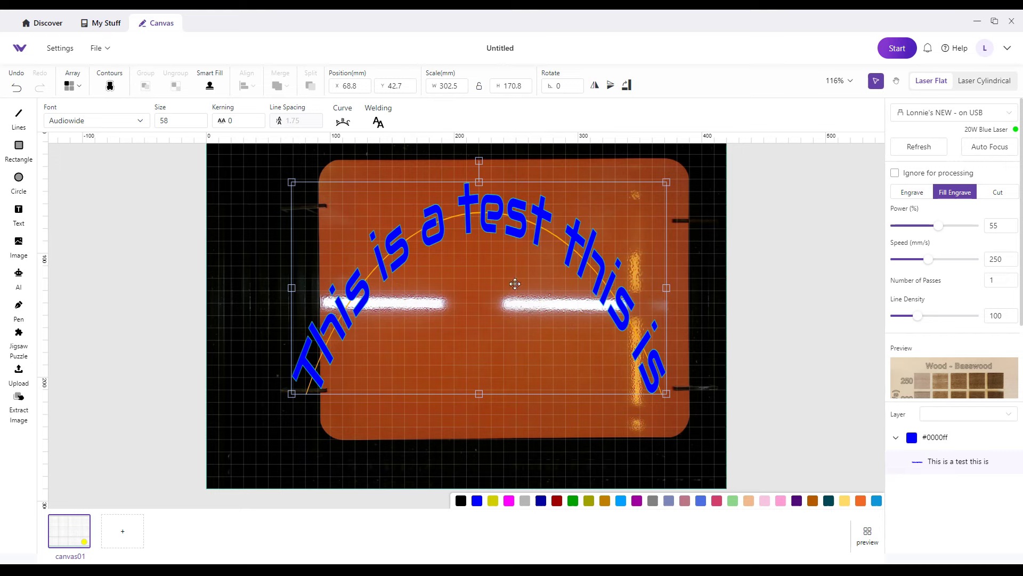
{"action": "left_click_drag", "start_coordinate": [465, 289], "coordinate": [426, 358]}
{"action": "left_click_drag", "start_coordinate": [459, 319], "coordinate": [474, 293]}
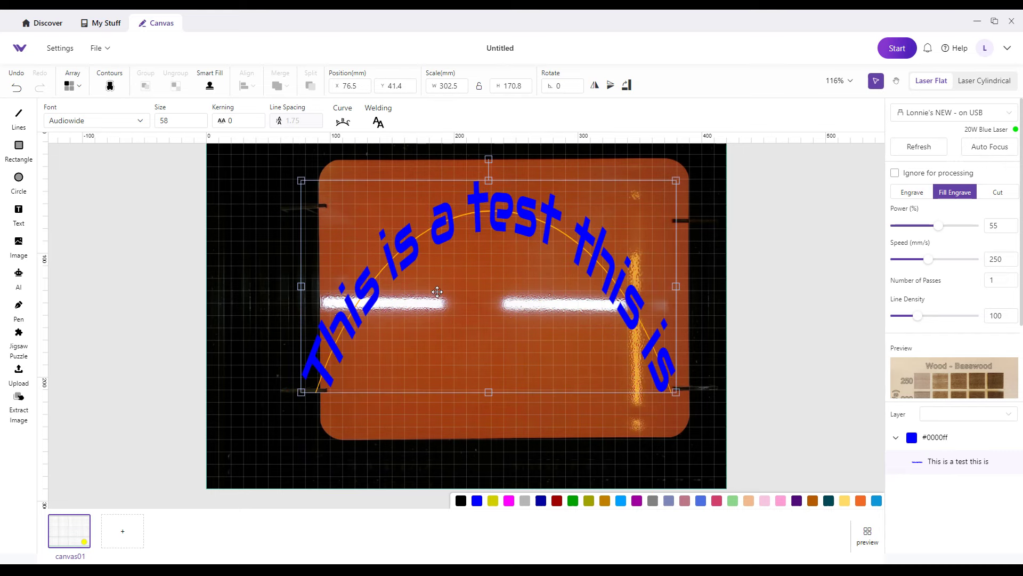
Reduce the text's curve to about 1.8 and undo the curve changes and moves back to the straight text
{"action": "left_click", "coordinate": [343, 122]}
{"action": "left_click_drag", "start_coordinate": [370, 164], "coordinate": [344, 176]}
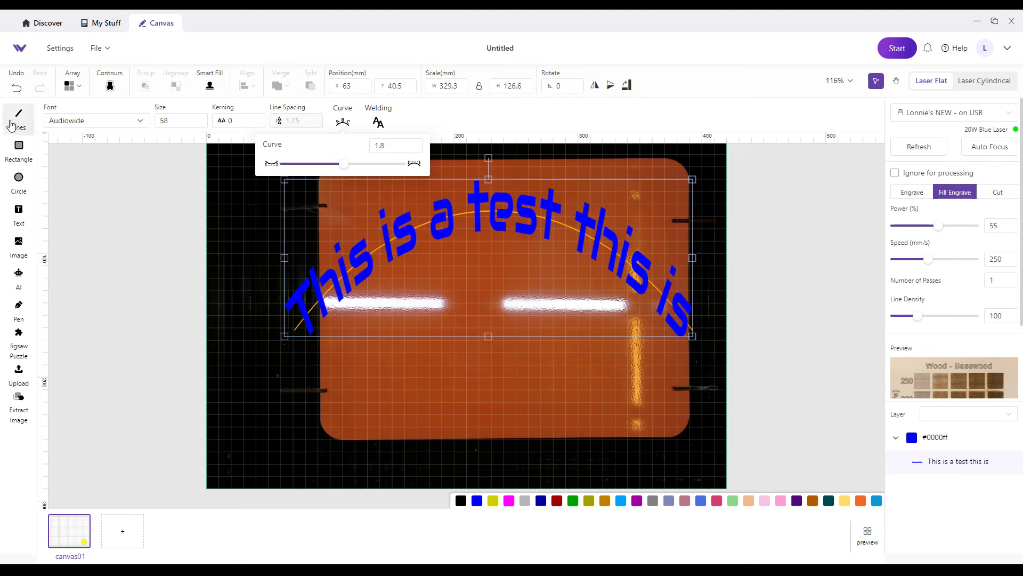
{"action": "left_click", "coordinate": [15, 92]}
{"action": "left_click", "coordinate": [15, 92]}
{"action": "left_click", "coordinate": [15, 91]}
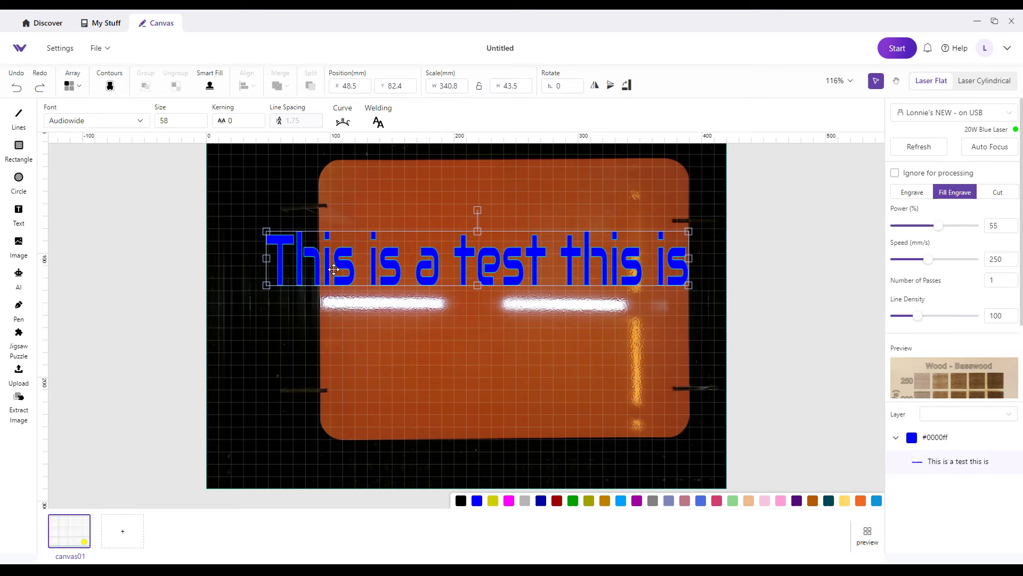
Change the text's font to the recently used Brush Script MT
{"action": "left_click", "coordinate": [138, 120]}
{"action": "left_click", "coordinate": [184, 200]}
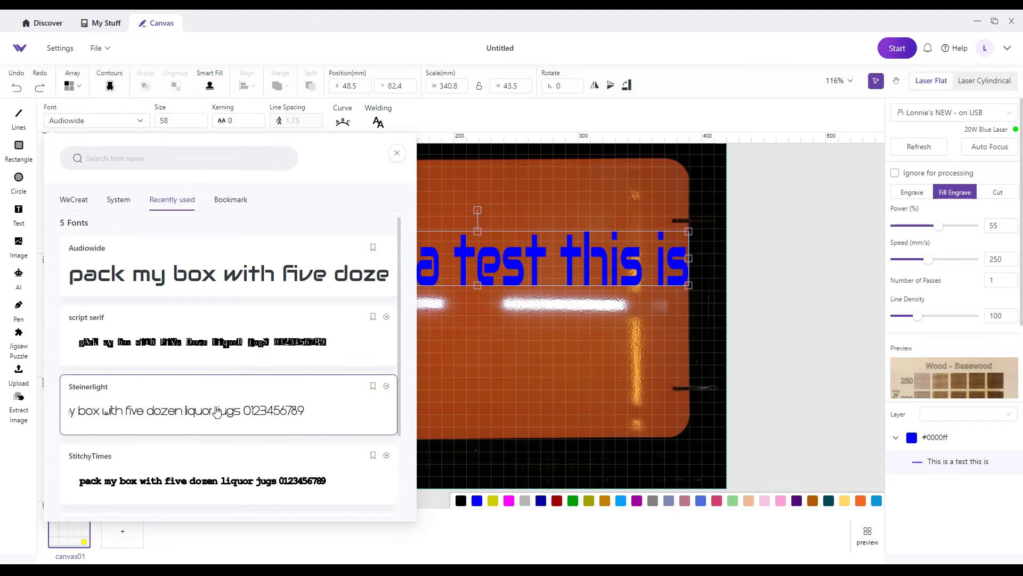
{"action": "scroll", "coordinate": [213, 421], "scroll_direction": "down", "scroll_amount": 2}
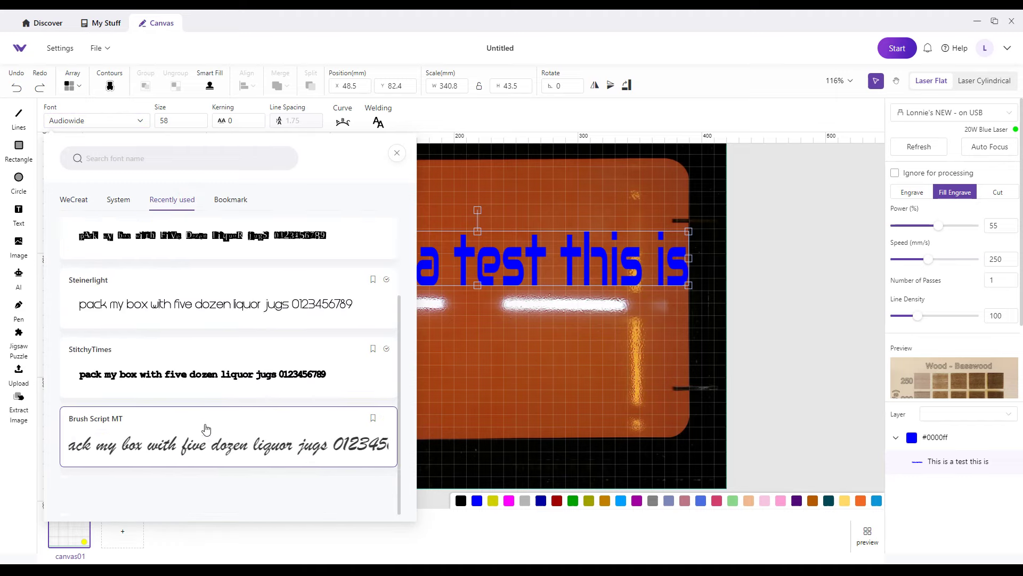
{"action": "left_click", "coordinate": [206, 451]}
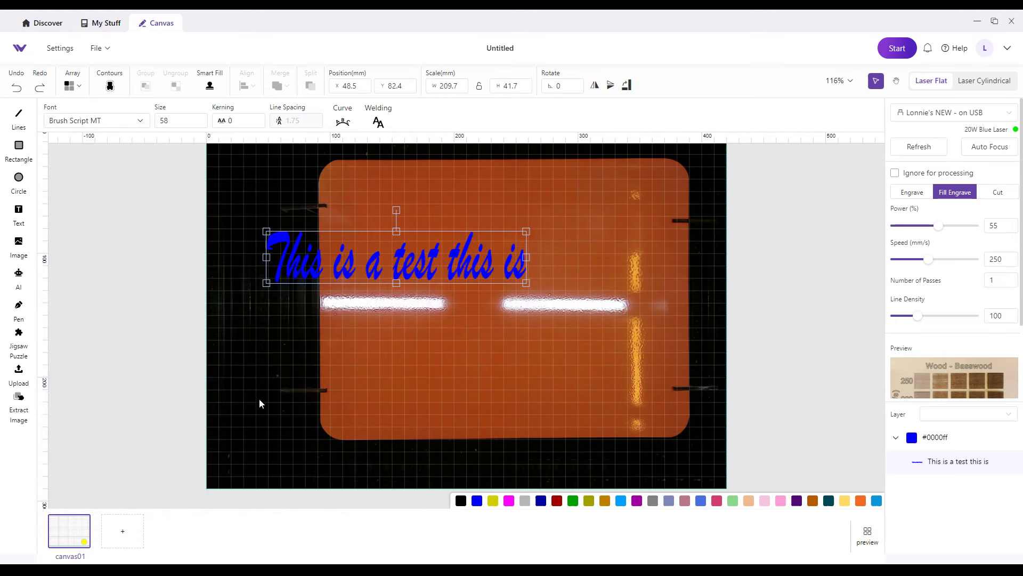
Move and stretch the text to about 263 by 78.7 mm at about X 98.4, Y 44.6 mm
{"action": "left_click_drag", "start_coordinate": [397, 259], "coordinate": [445, 254]}
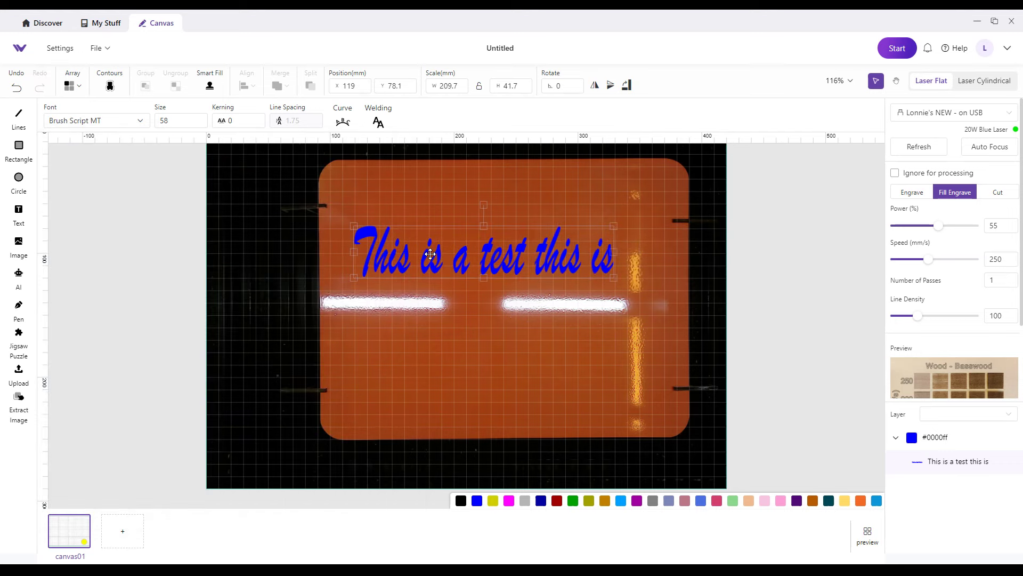
{"action": "left_click_drag", "start_coordinate": [355, 278], "coordinate": [372, 265]}
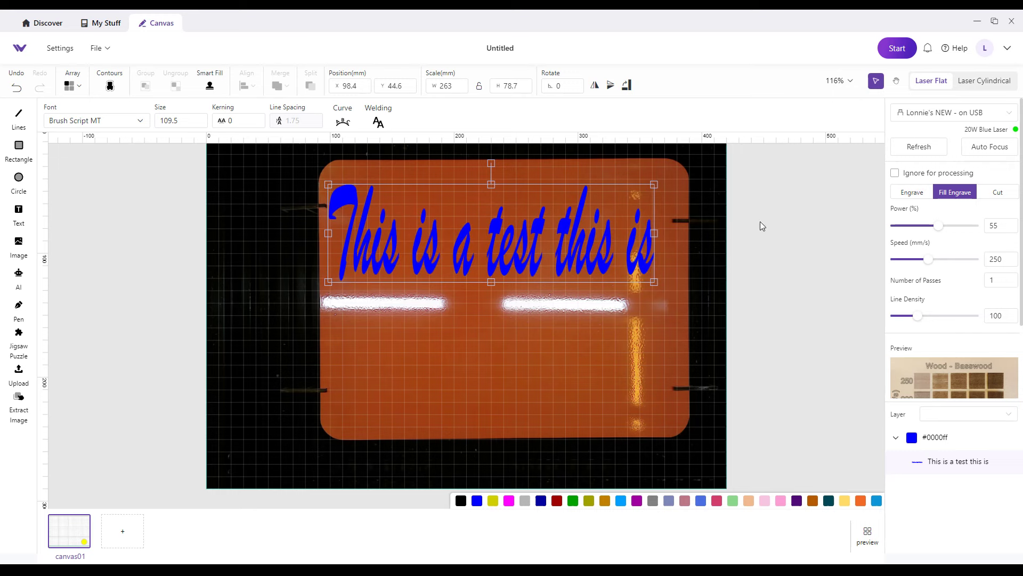
Switch the text's processing to outline Engrave, change it to Cut, and assign it the blue #0000ff layer color
{"action": "left_click", "coordinate": [906, 193]}
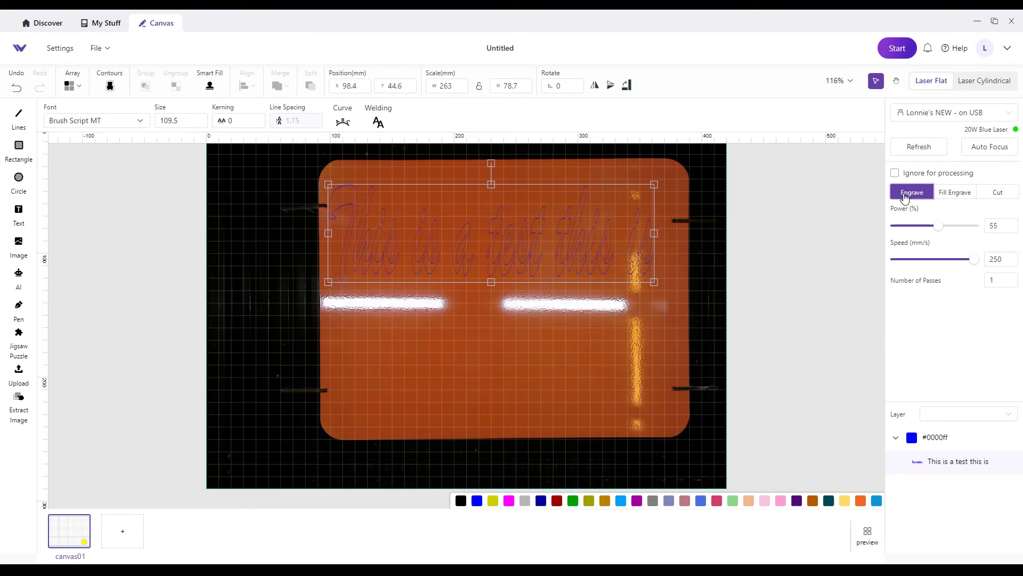
{"action": "left_click", "coordinate": [1007, 196]}
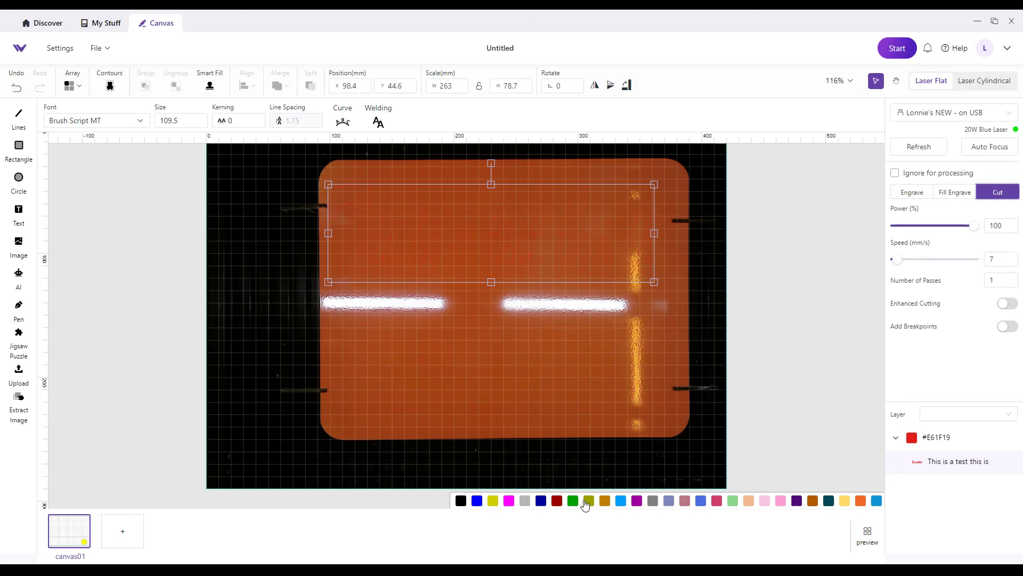
{"action": "left_click", "coordinate": [572, 501]}
{"action": "left_click", "coordinate": [477, 500]}
Inspect the overlapping letter outlines up close and weld the Brush Script MT text into a single path
{"action": "scroll", "coordinate": [383, 286], "scroll_direction": "up", "scroll_amount": 2}
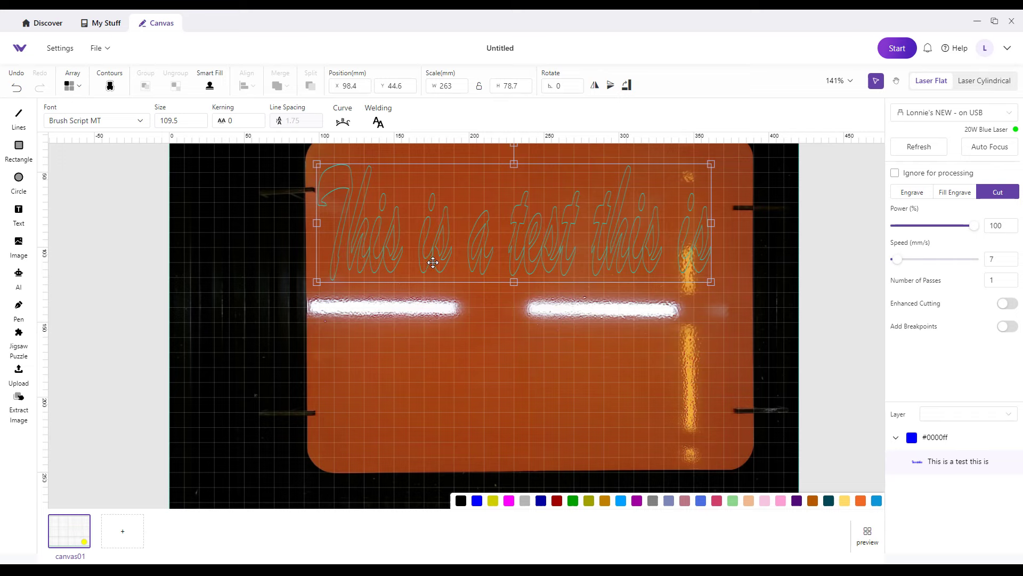
{"action": "scroll", "coordinate": [435, 256], "scroll_direction": "up", "scroll_amount": 5}
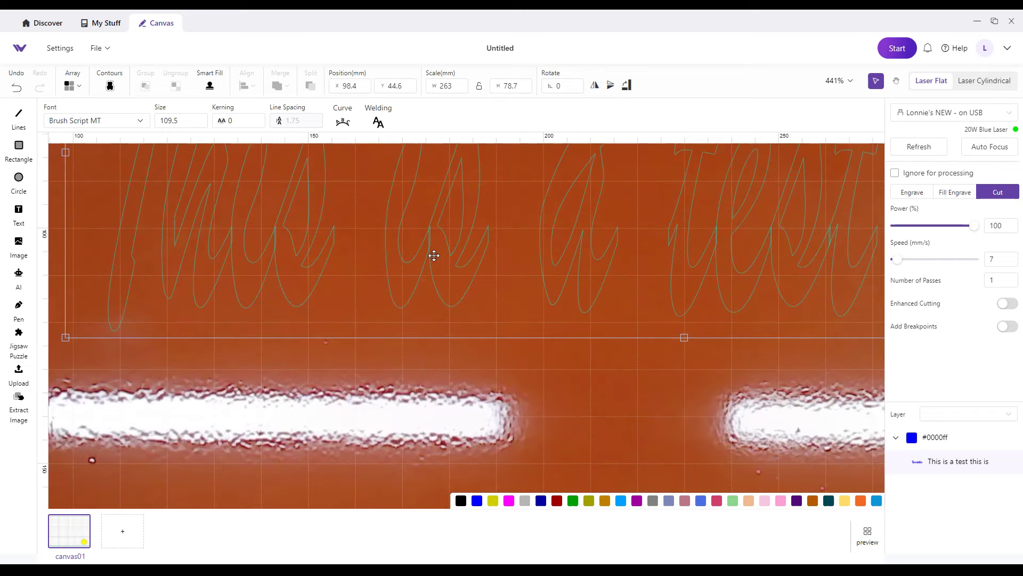
{"action": "scroll", "coordinate": [408, 243], "scroll_direction": "down", "scroll_amount": 5}
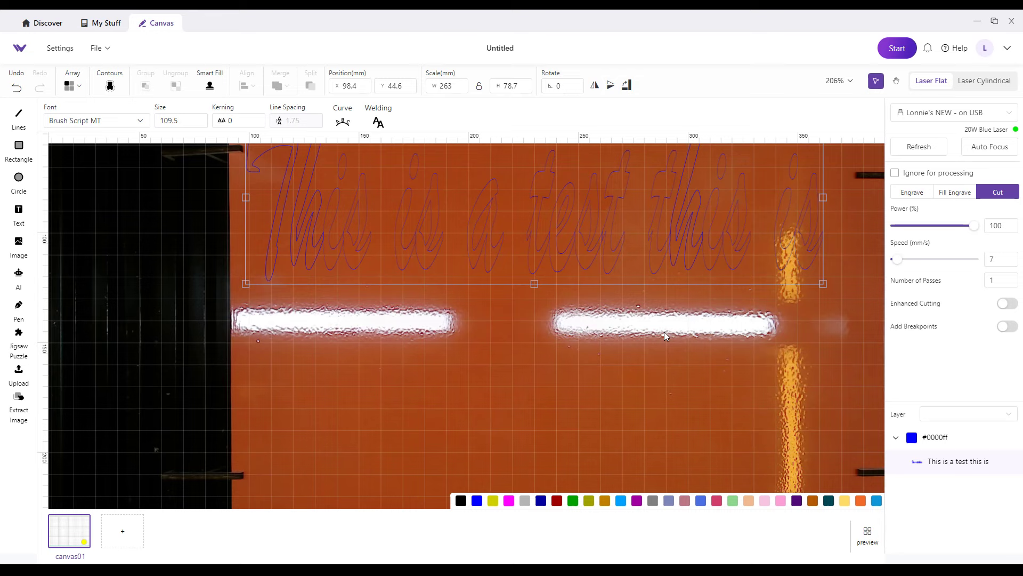
{"action": "left_click", "coordinate": [896, 82]}
{"action": "left_click_drag", "start_coordinate": [756, 197], "coordinate": [742, 283]}
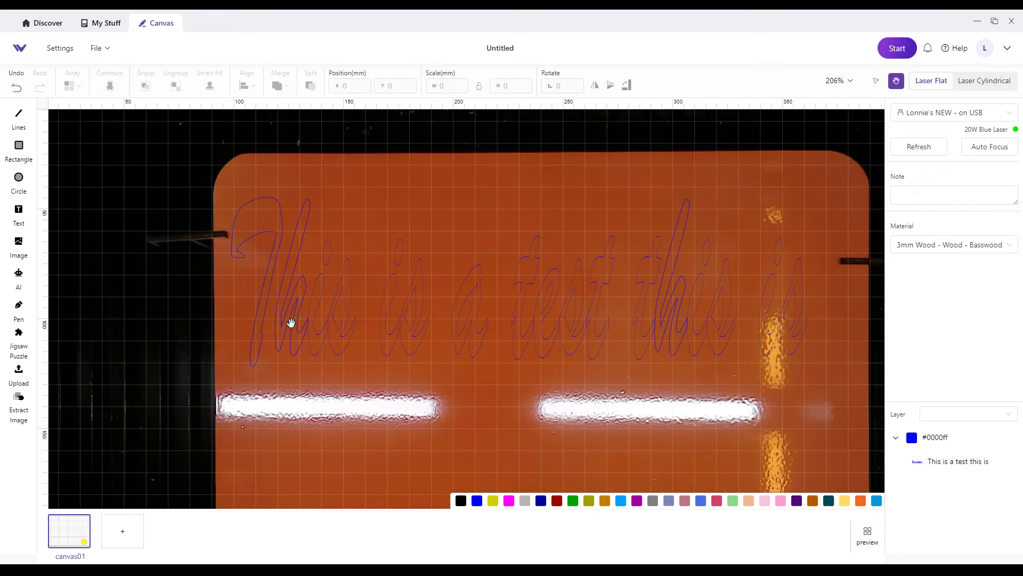
{"action": "left_click", "coordinate": [876, 80]}
{"action": "left_click", "coordinate": [680, 318]}
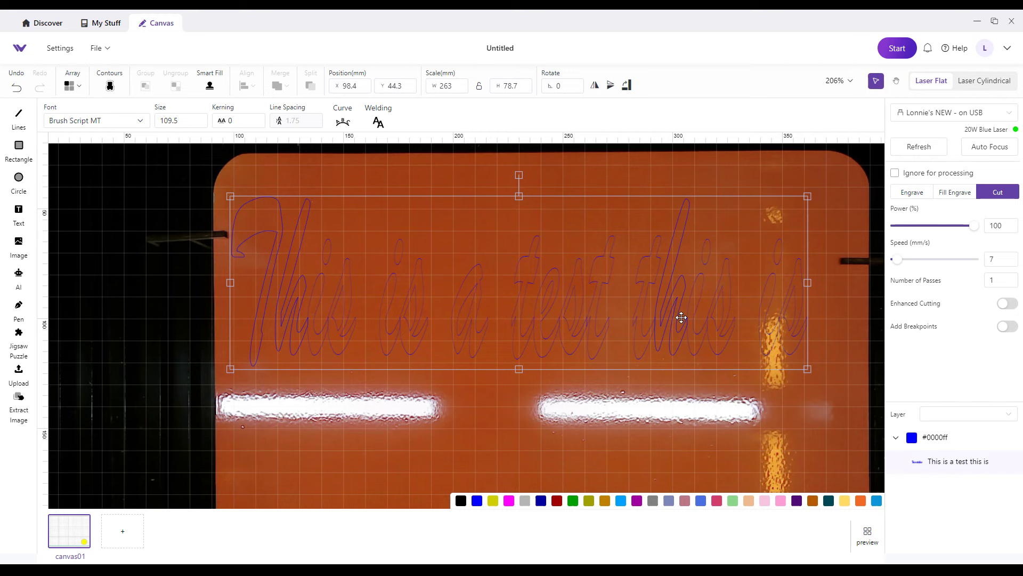
{"action": "left_click", "coordinate": [378, 123]}
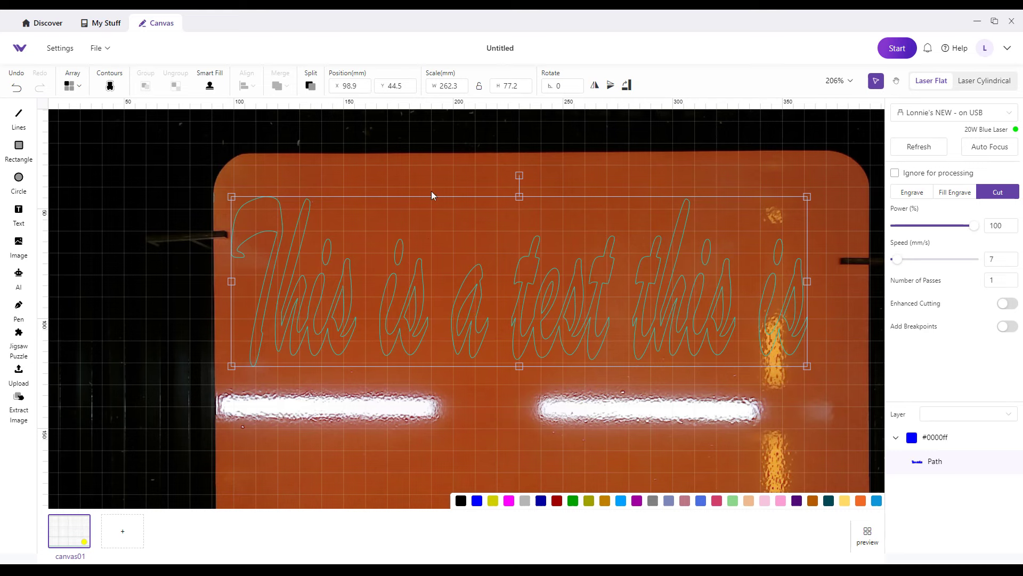
Undo the weld and processing changes back to the fill-engraved text and move it to about X 104.5, Y 40.7 mm
{"action": "left_click", "coordinate": [16, 87]}
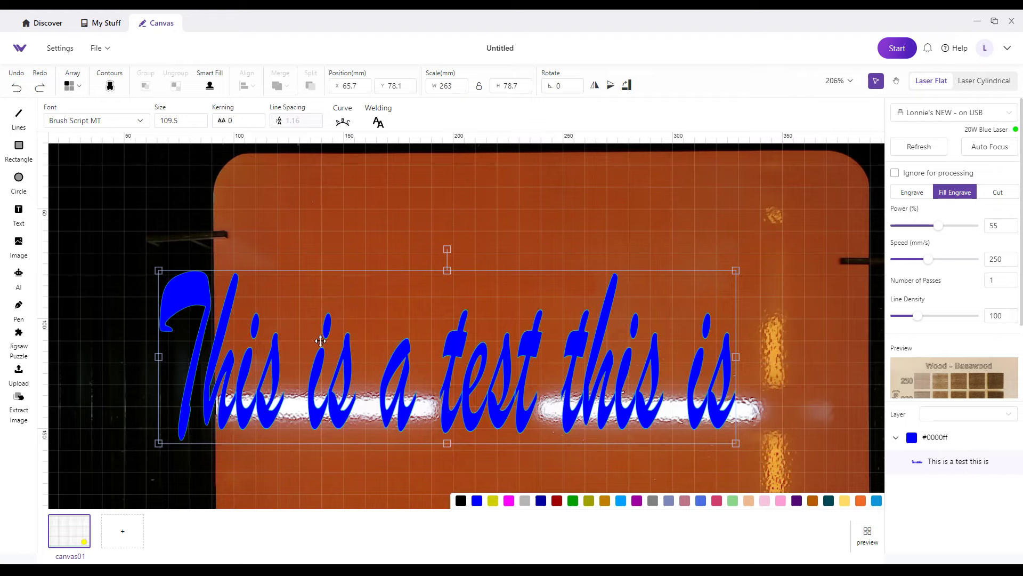
{"action": "left_click_drag", "start_coordinate": [320, 355], "coordinate": [405, 273]}
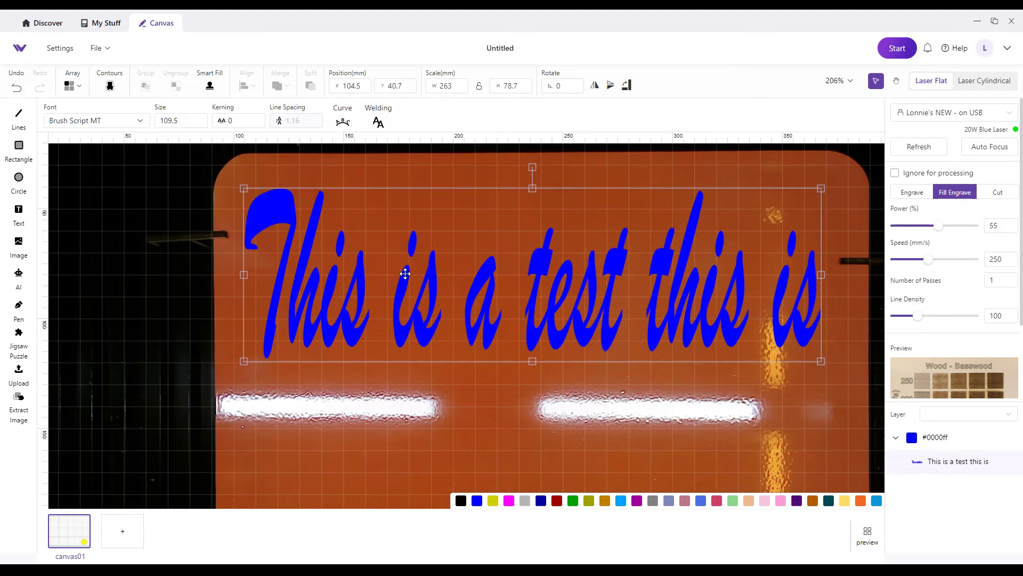